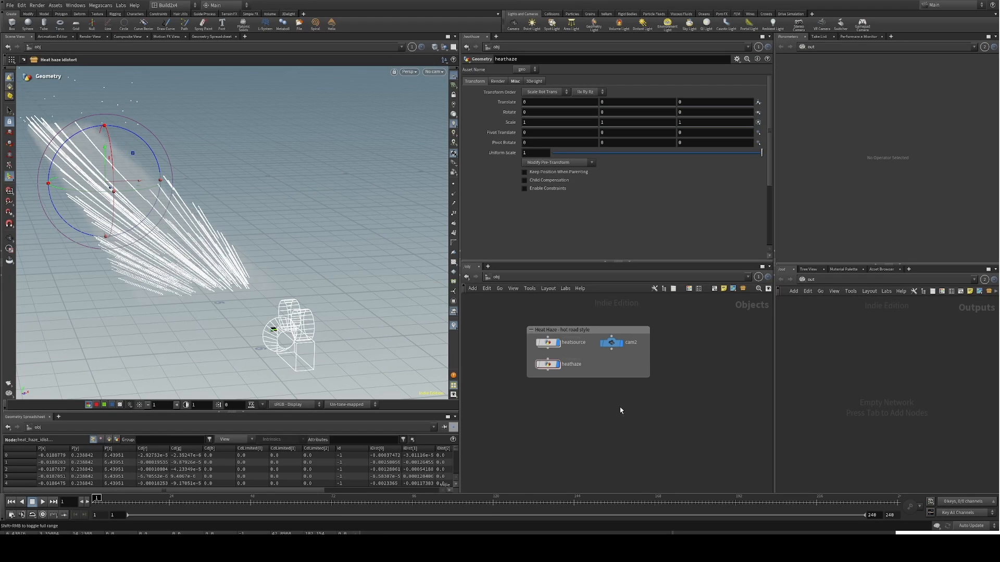
Step: Inspect the nodes inside the heatsource network and display its volume visualization branch, returning to the object level
double_click(548, 344)
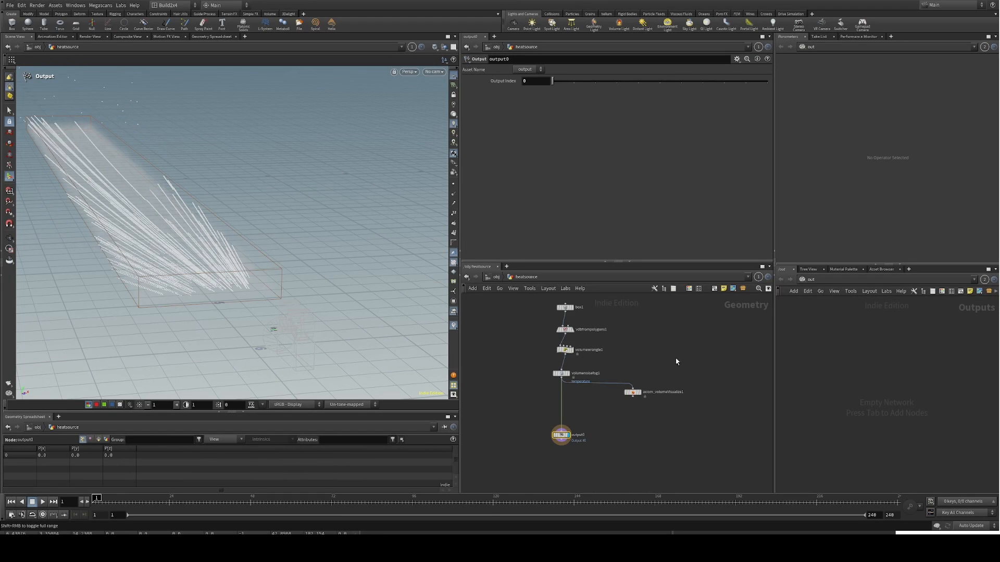
left_click(565, 307)
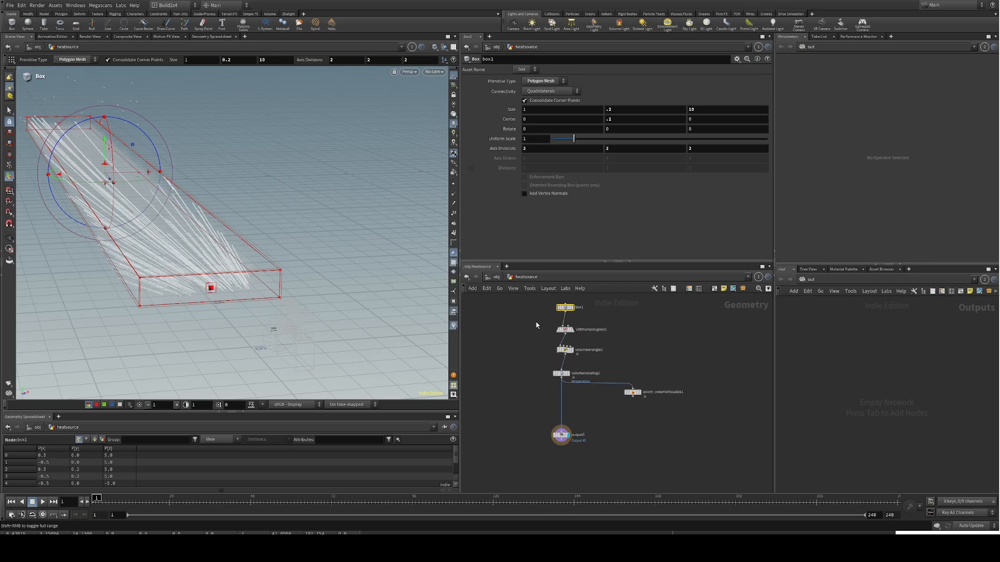
left_click(565, 330)
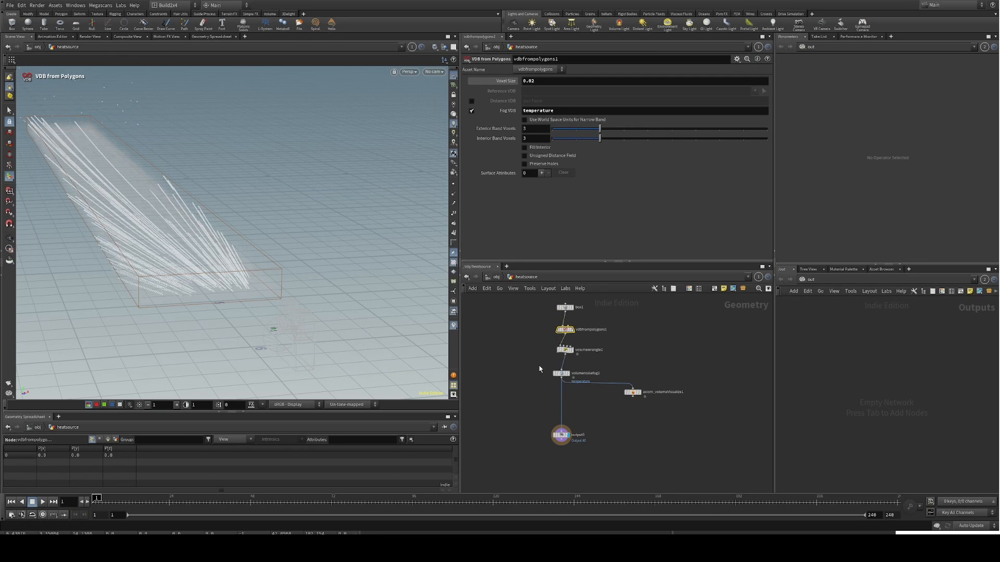
left_click(565, 350)
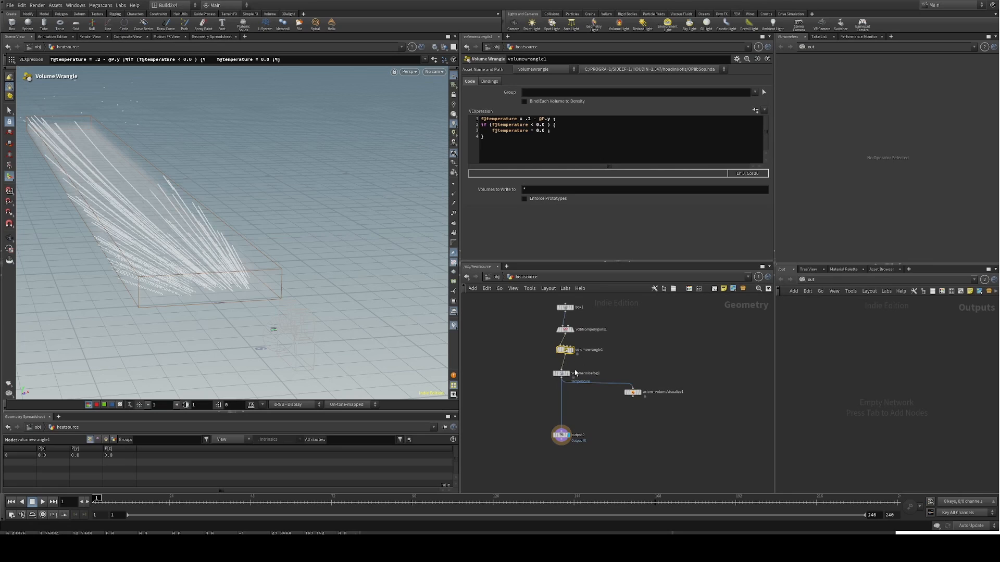
left_click(561, 373)
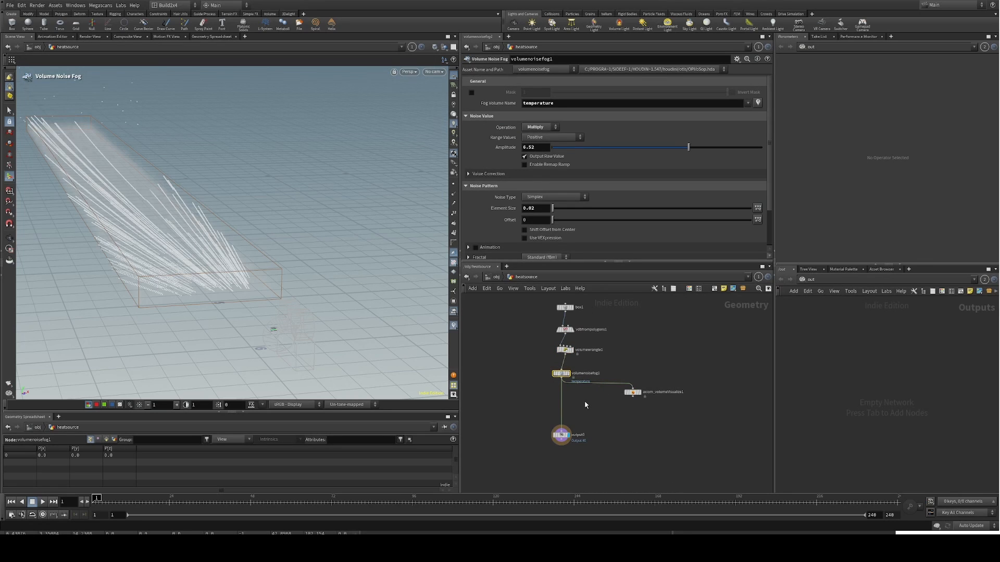
left_click_drag(527, 417, 592, 462)
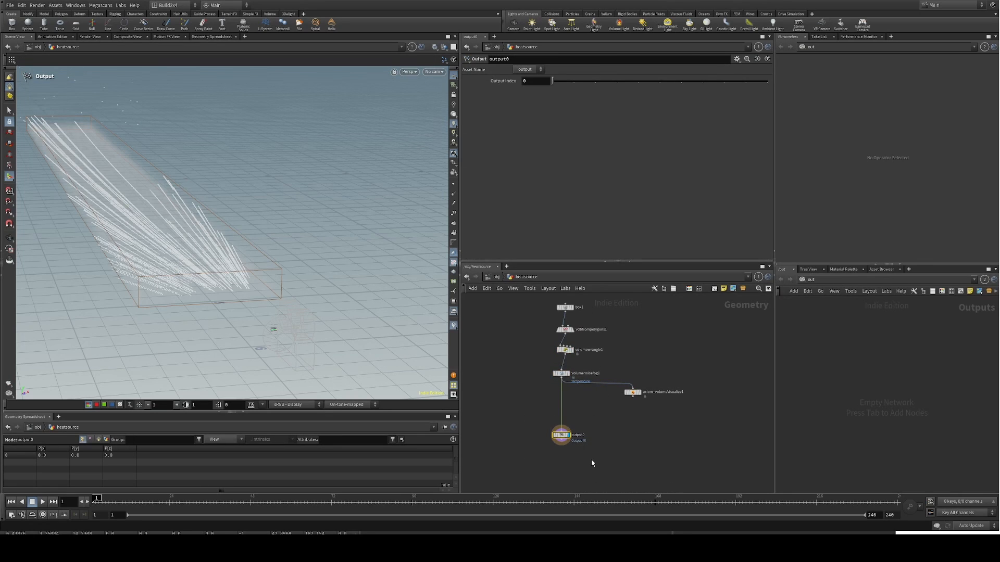
left_click(639, 392)
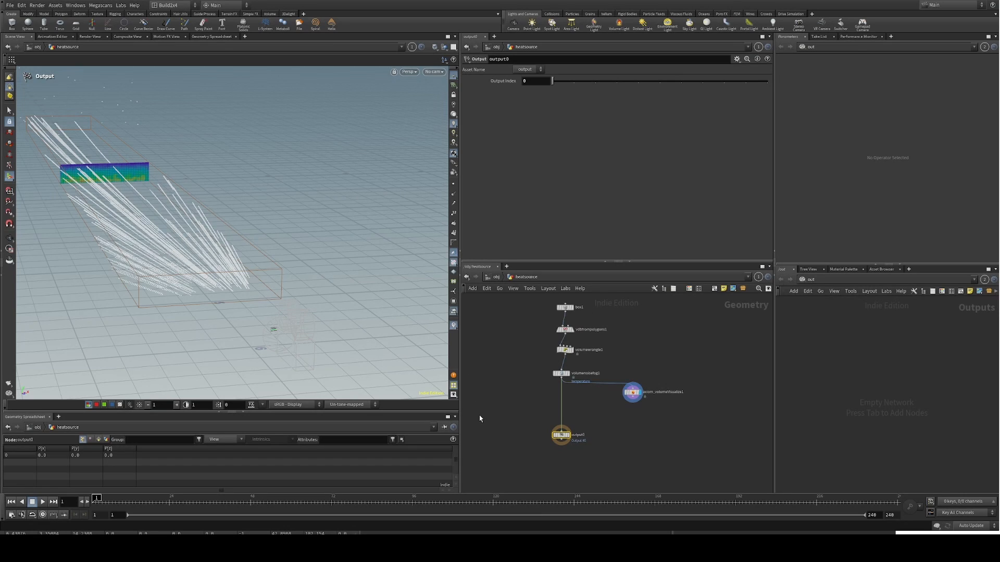
key("u")
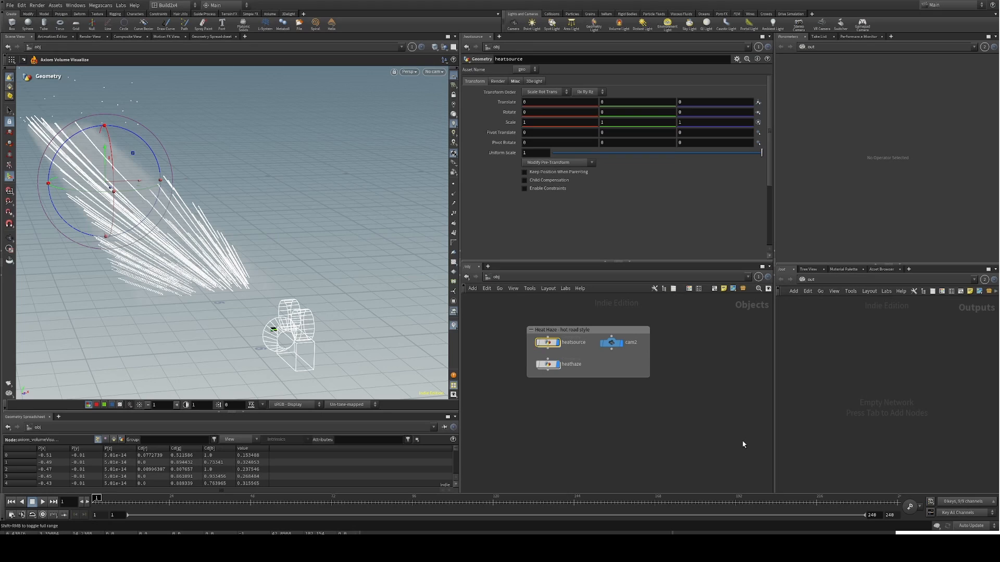
Step: Select the cam2 camera and look through it to examine the heat haze distortion output
left_click(603, 346)
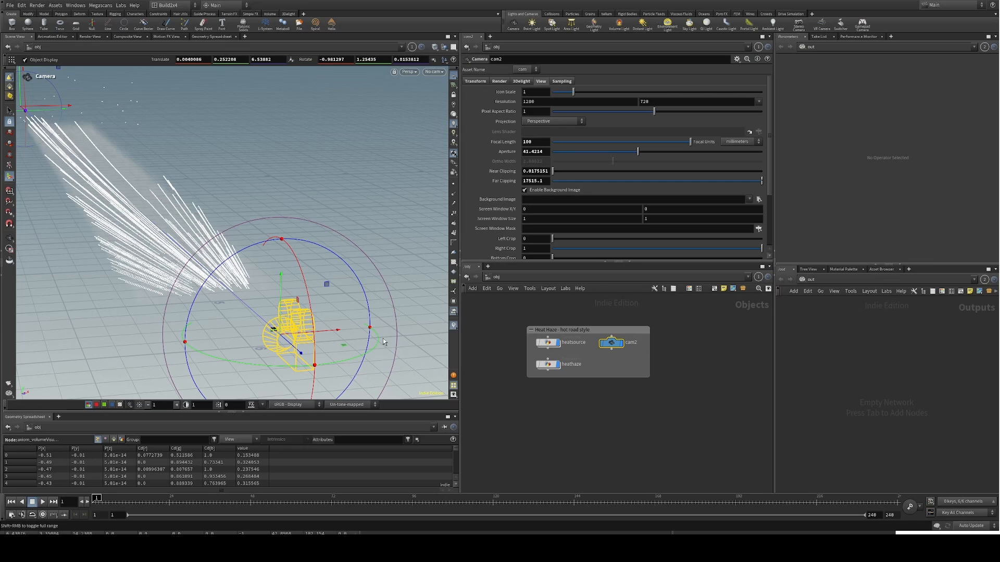
left_click(434, 73)
left_click(435, 95)
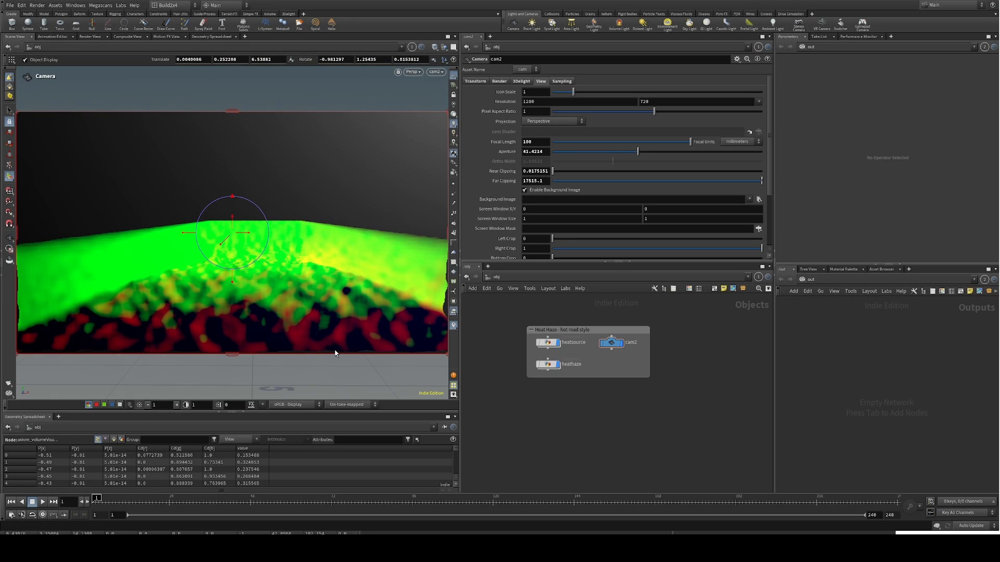
left_click_drag(337, 348, 337, 348, "alt")
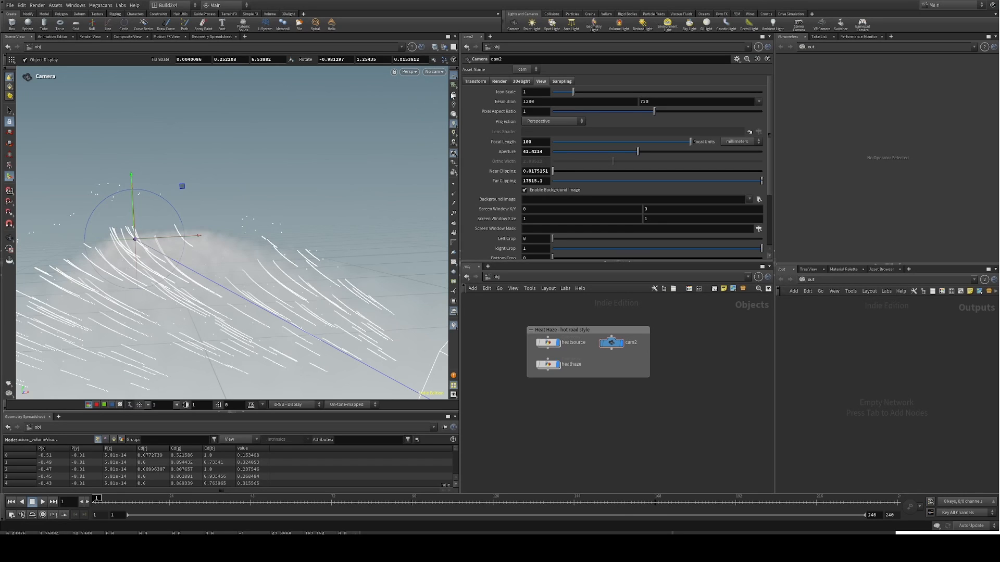
Step: Examine the visualized test rays close up in the orthographic side view
key("space+4")
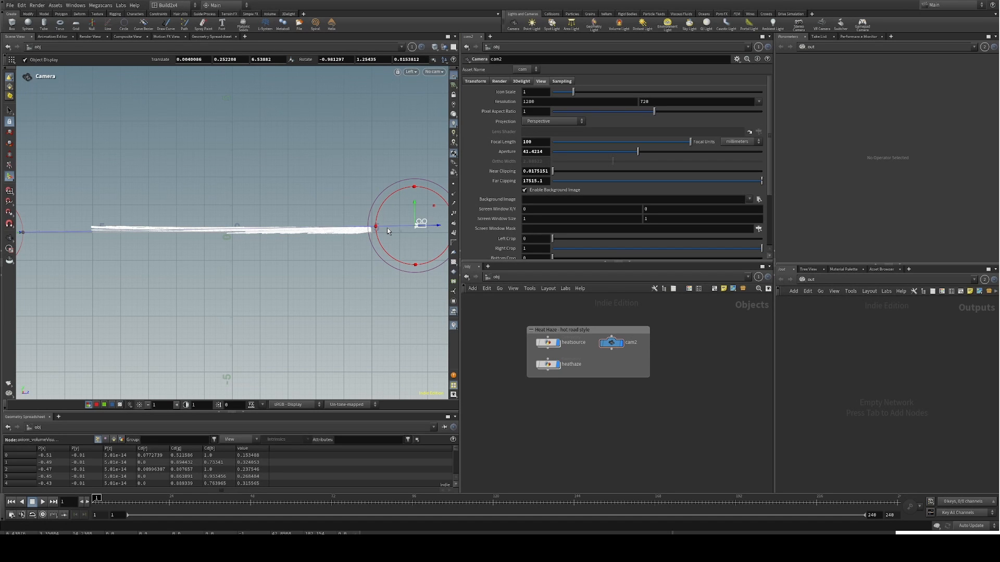
scroll(387, 234, "up", 3)
scroll(385, 235, "up", 5)
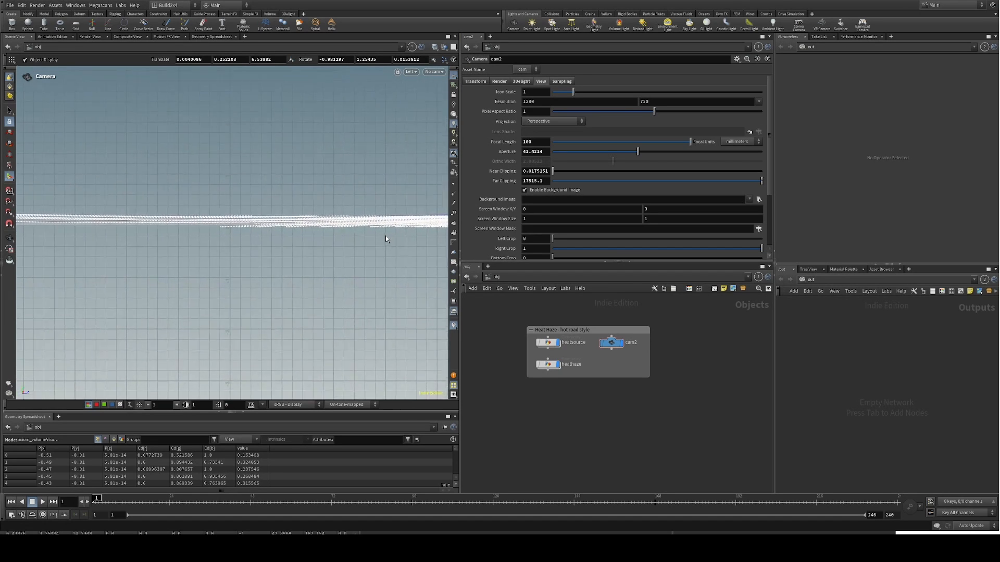
scroll(386, 235, "up", 2)
scroll(386, 236, "down", 2)
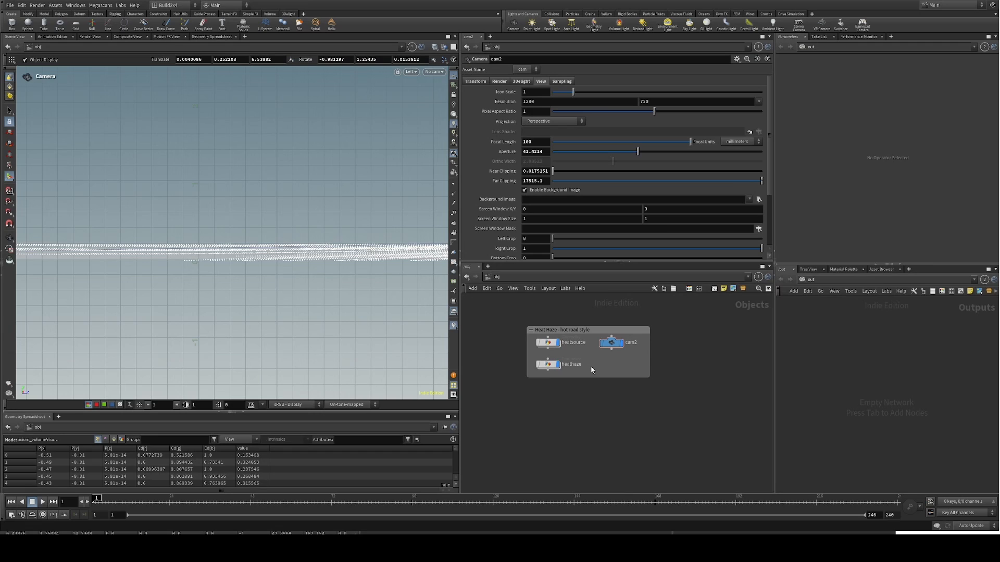
Step: Open the heathaze network and enlarge the parameter area showing the heat_haze_idistort1 settings
double_click(547, 365)
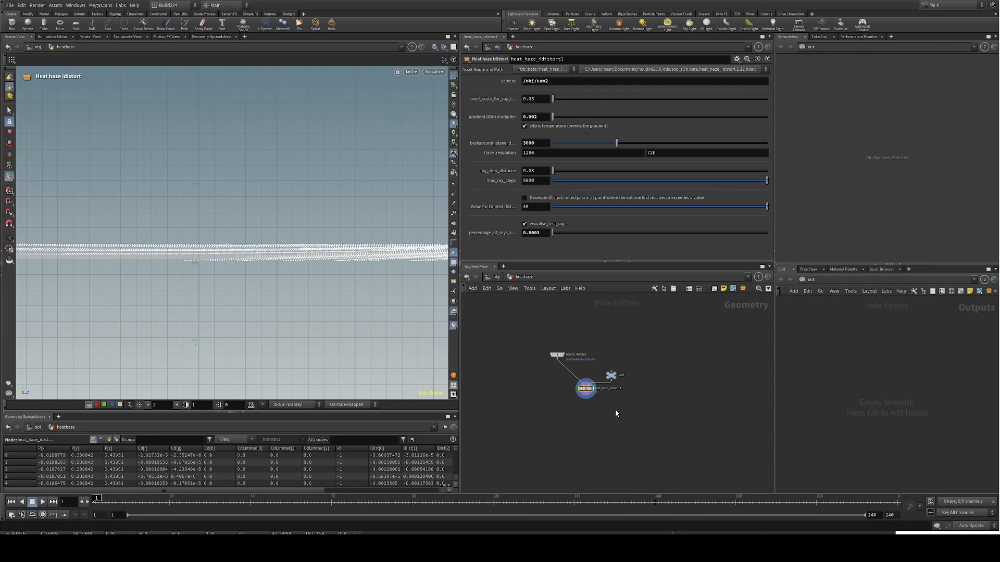
scroll(614, 400, "up", 3)
middle_click_drag(618, 399, 659, 426)
left_click_drag(631, 441, 576, 390)
left_click_drag(775, 239, 781, 313)
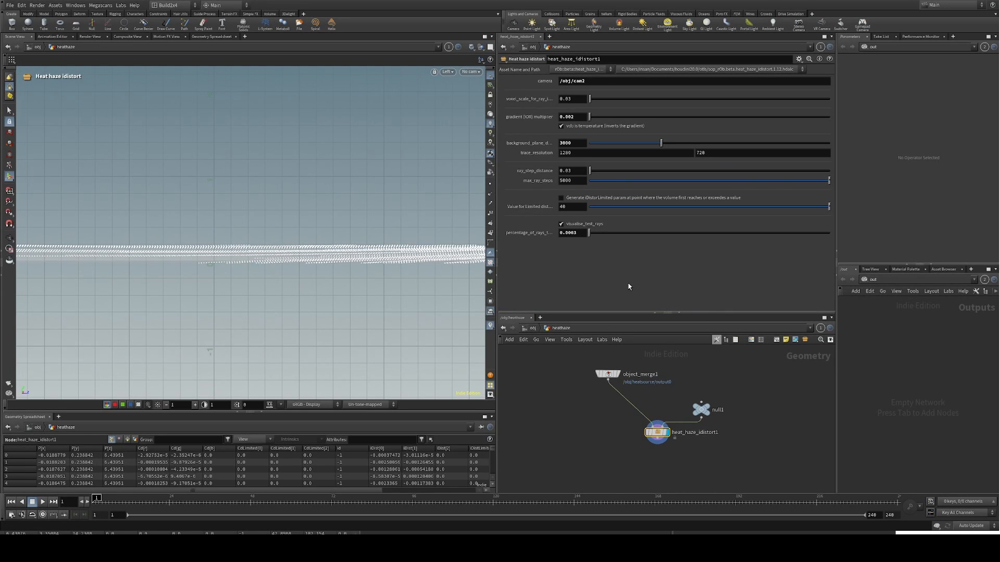
Step: Enable generating the limited distortion parameter at the point where the volume first reaches or exceeds a value on heat_haze_idistort1
scroll(461, 261, "up", 5)
scroll(374, 270, "up", 3)
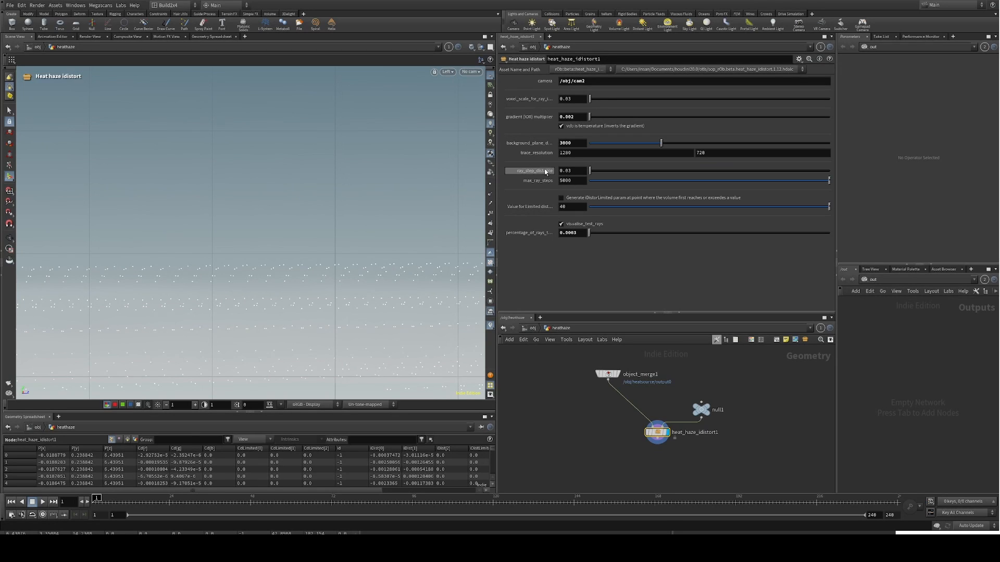
left_click(578, 174)
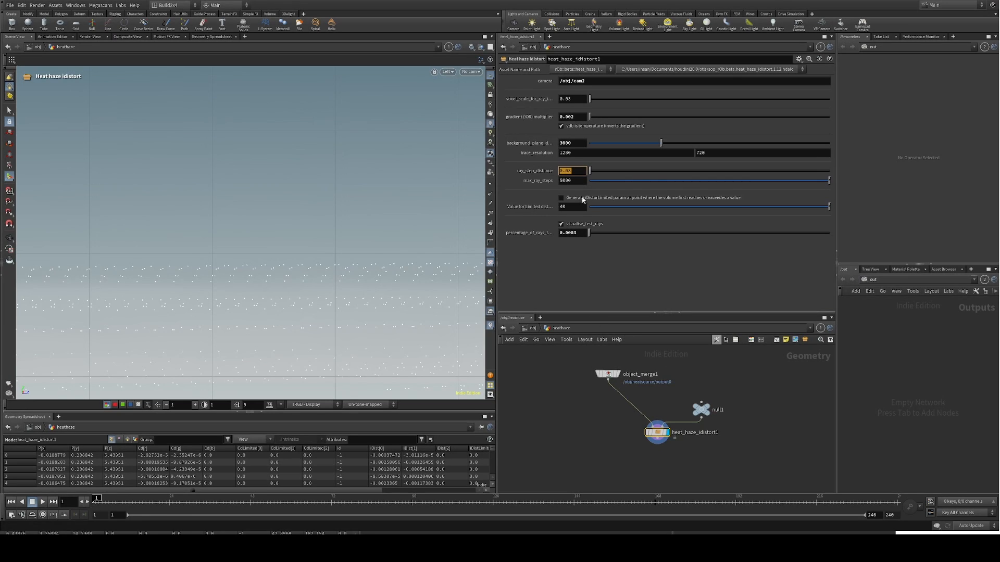
left_click(620, 200)
left_click(619, 200)
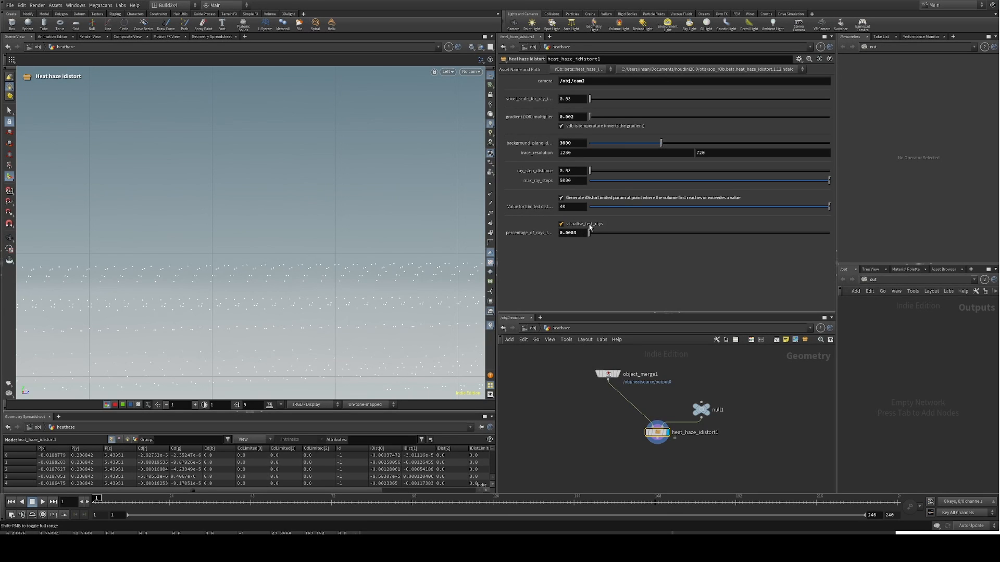
Step: Set the percentage of visualized test rays to 0.0001 on heat_haze_idistort1
scroll(351, 282, "down", 6)
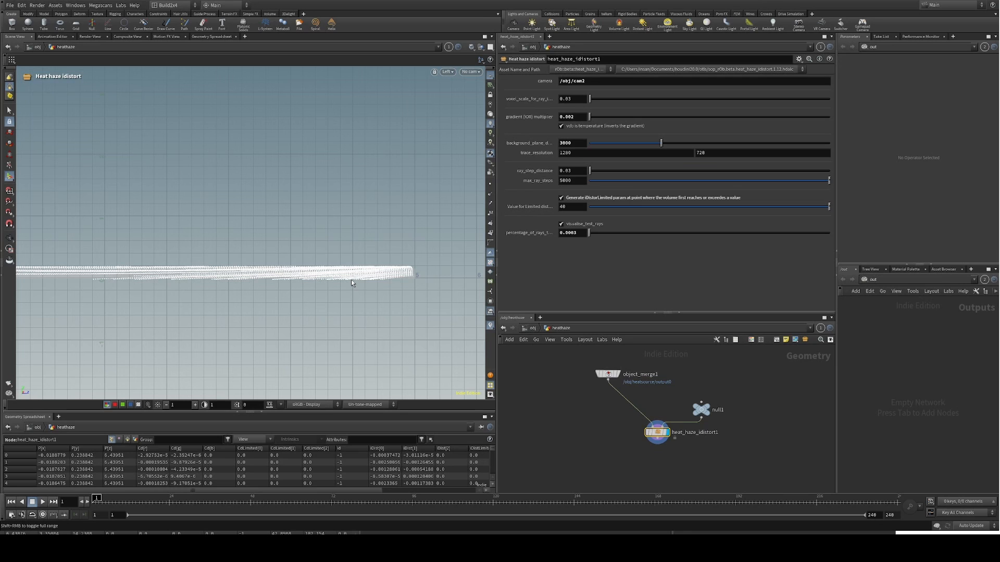
scroll(351, 281, "up", 3)
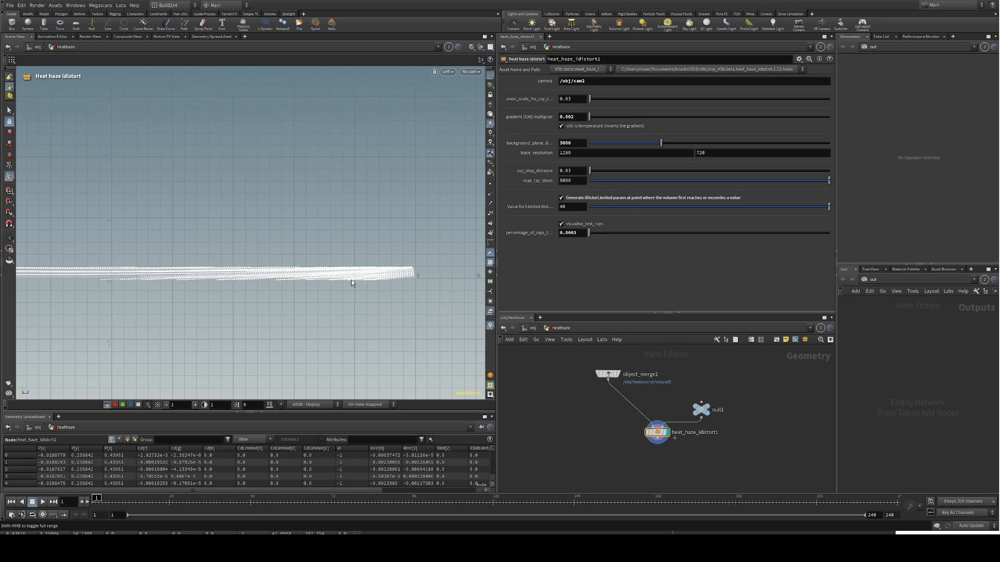
scroll(351, 282, "down", 1)
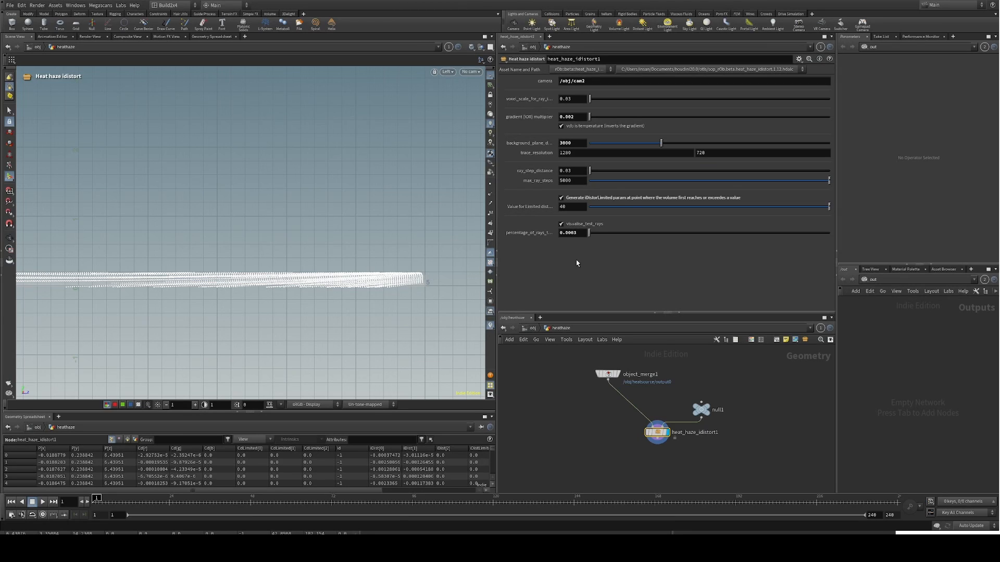
left_click(575, 234)
type("1")
key("Return")
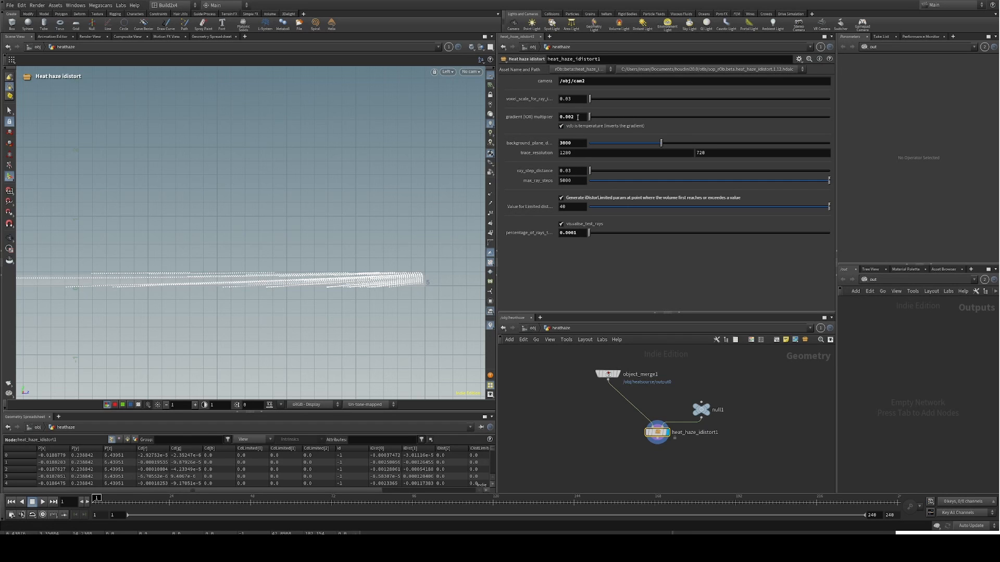
Step: Set the gradient (IOR) multiplier to 0.01 and examine how the test rays bend in the side view
left_click(562, 126)
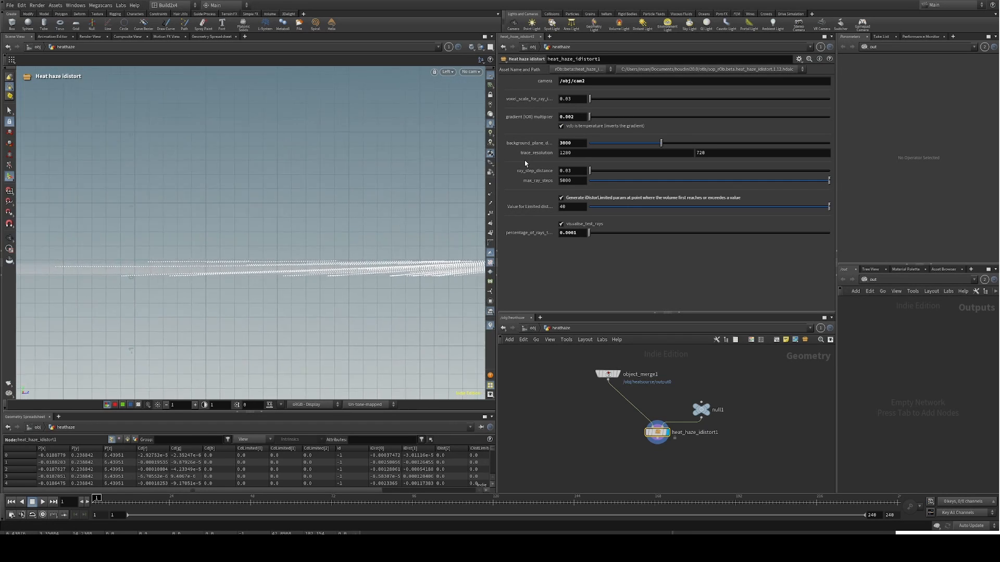
scroll(402, 257, "down", 2)
scroll(416, 245, "down", 1)
middle_click_drag(218, 256, 309, 254)
scroll(383, 253, "up", 2)
middle_click_drag(381, 253, 340, 235)
scroll(388, 225, "up", 2)
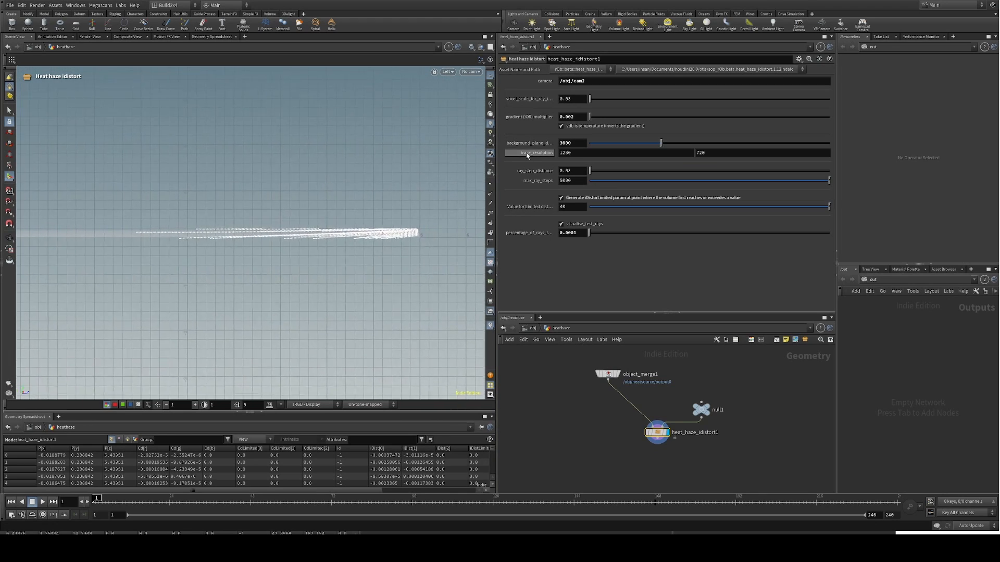
left_click_drag(569, 117, 567, 118)
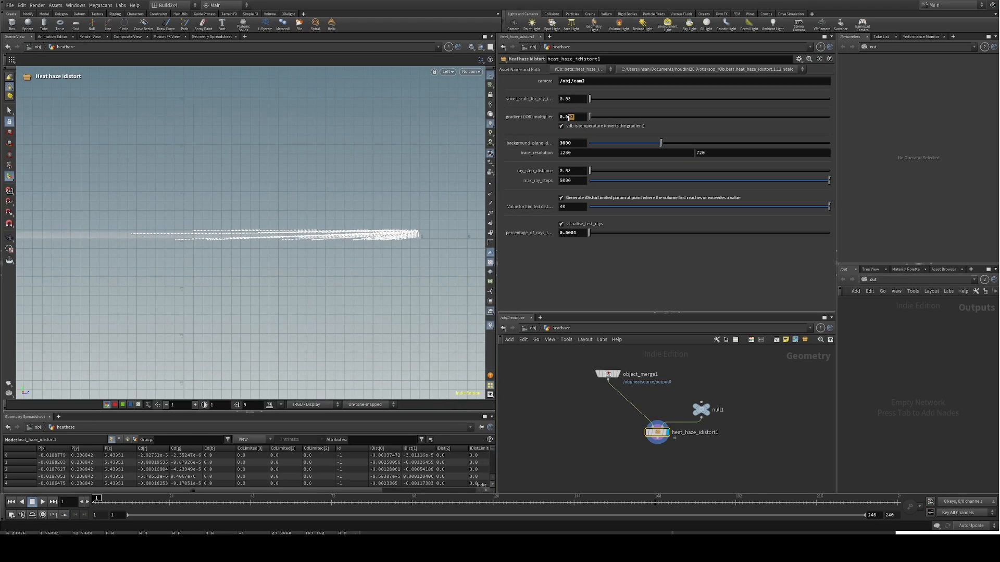
key("Return")
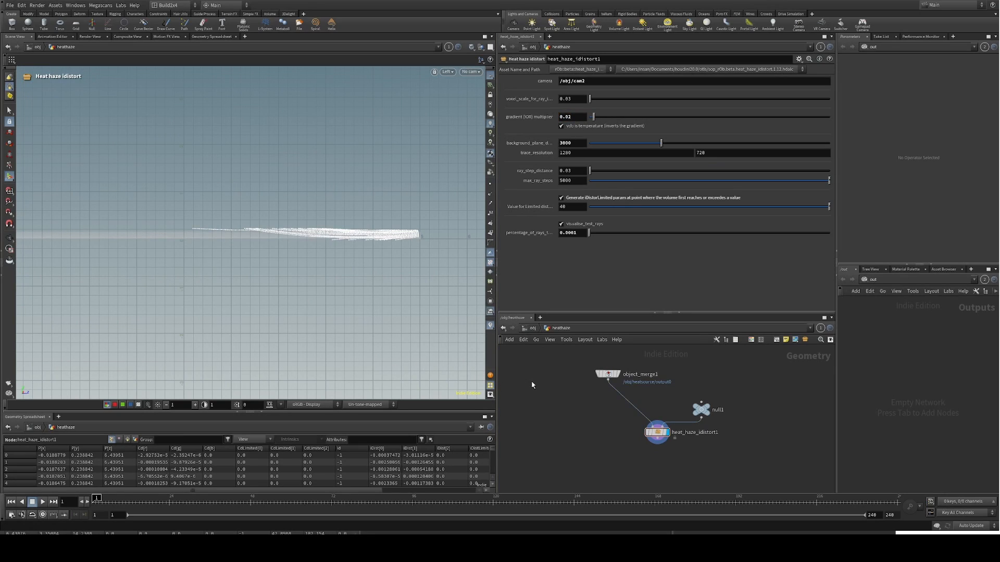
scroll(395, 253, "up", 5)
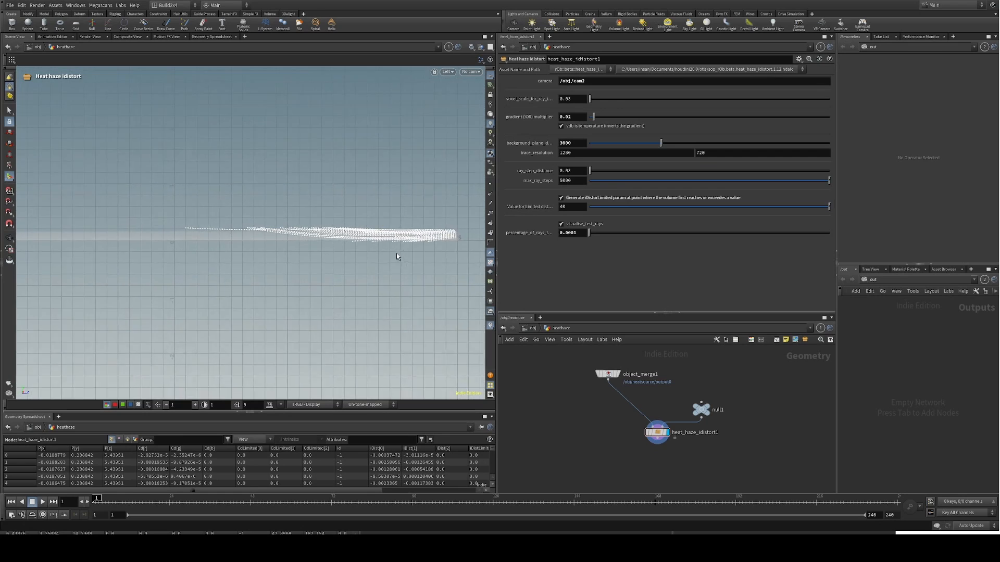
scroll(439, 254, "up", 2)
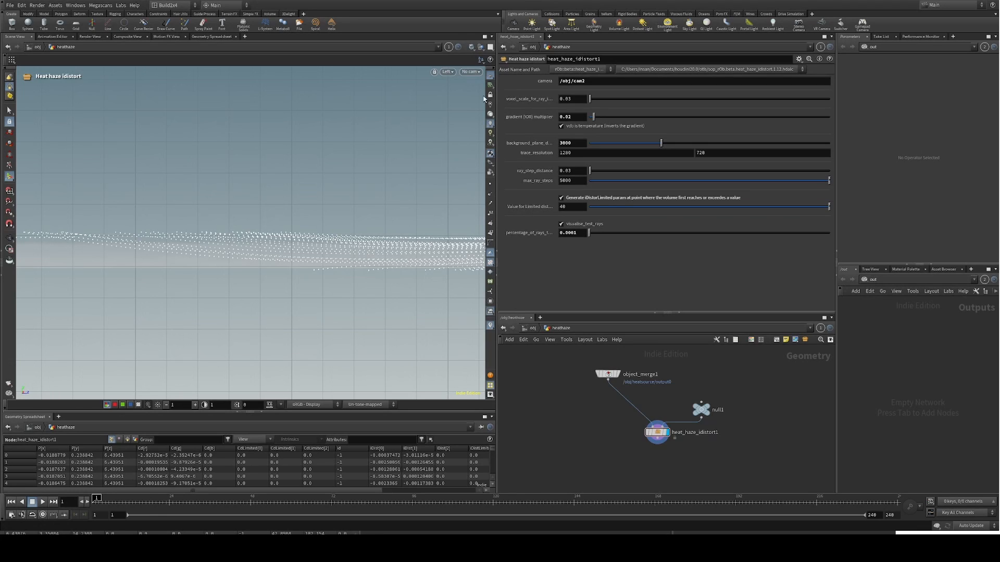
Step: View the distortion through cam2 and lower the gradient (IOR) multiplier
left_click(472, 73)
left_click(483, 108)
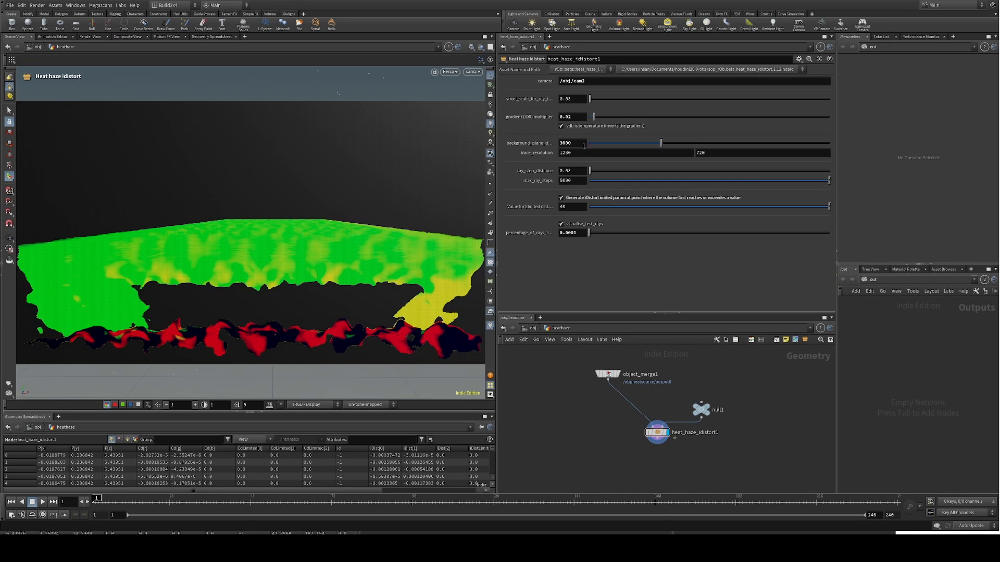
left_click(568, 117)
type("00")
key("Return")
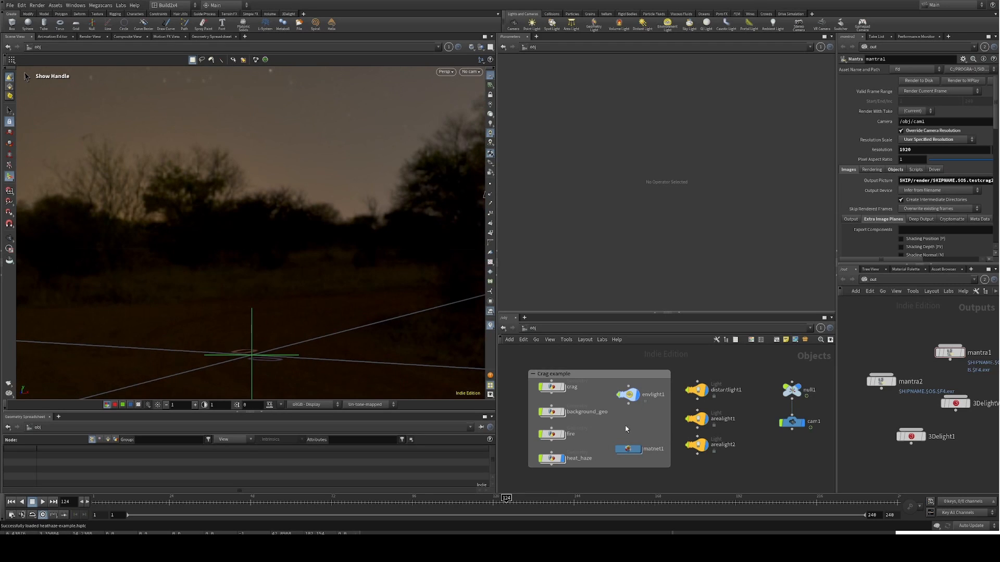
Step: Display the crag and background_geo objects of the Crag example in the viewport
left_click(562, 387)
left_click(562, 412)
mouse_move(564, 436)
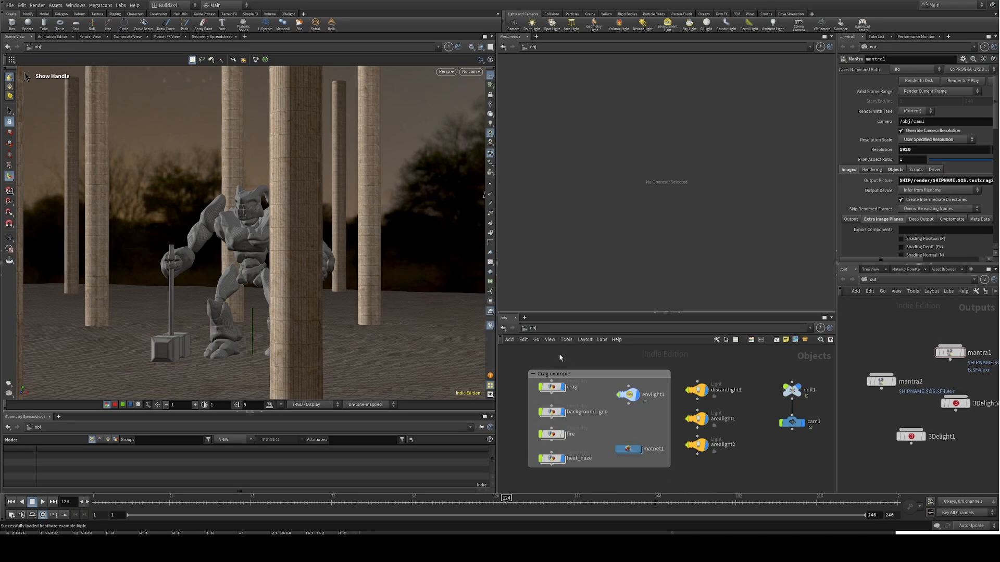
left_click(474, 77)
left_click(474, 107)
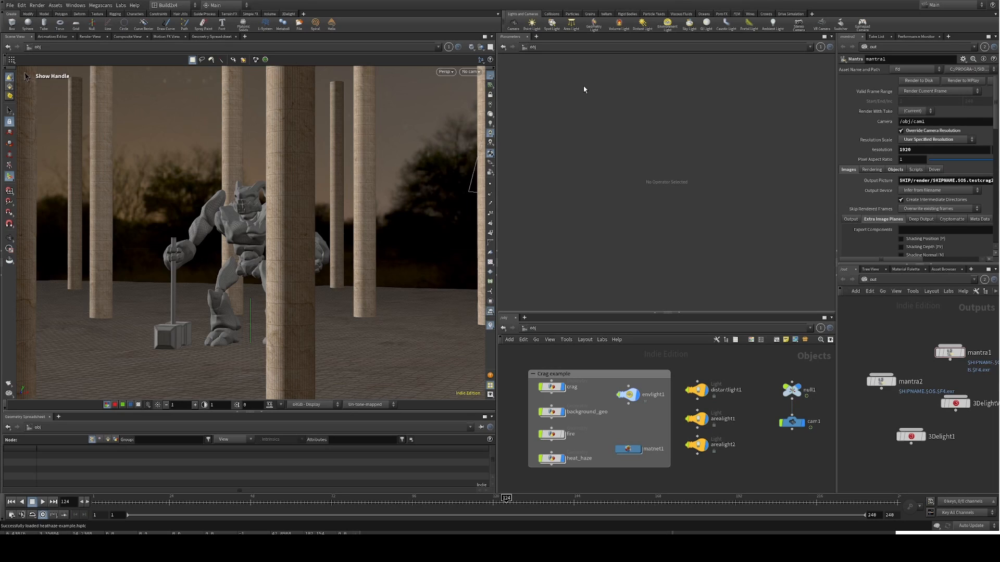
Step: Select the crag object and the group of distortlight1, arealight1 and arealight2 to review their settings
left_click(552, 387)
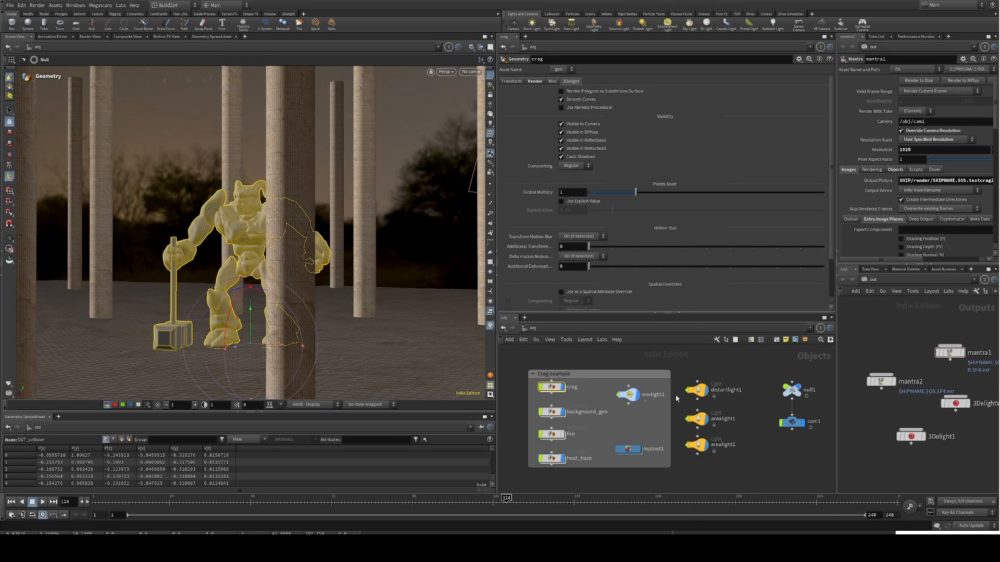
left_click_drag(701, 381, 711, 468)
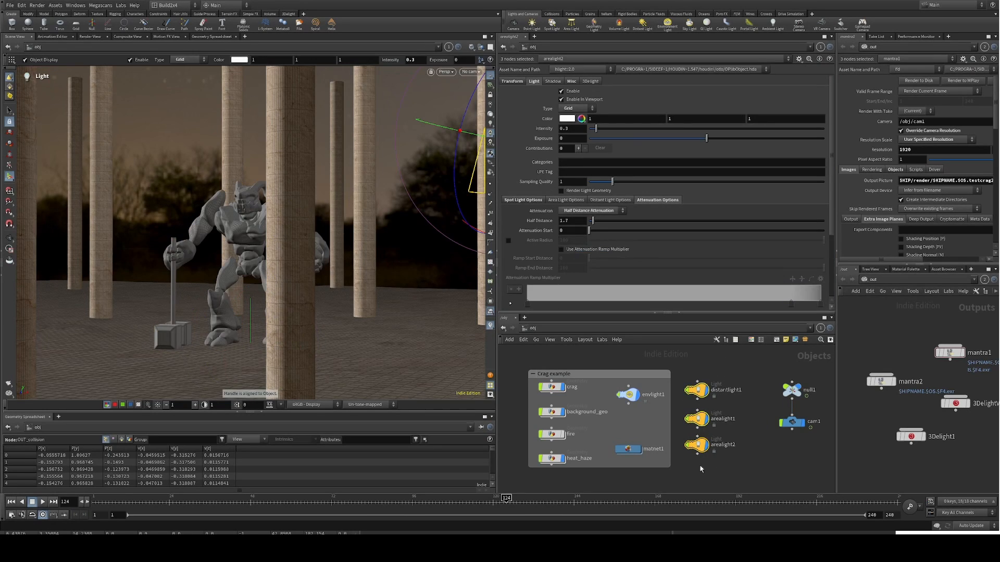
Step: Select envlight1 and highlight its environment map path, dikhololo_night_4k.exr, to review the lighting source
left_click(630, 401)
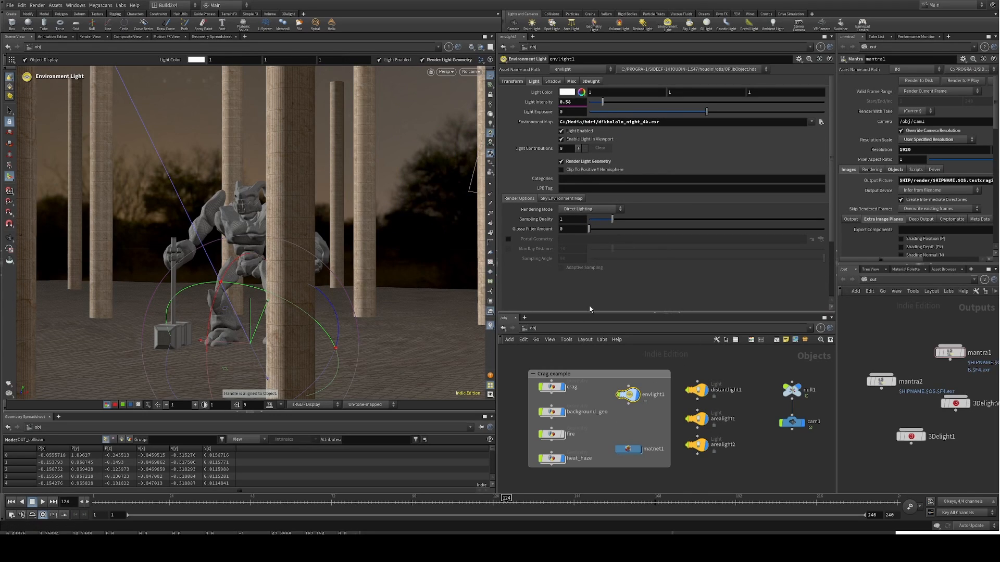
left_click_drag(662, 122, 536, 121)
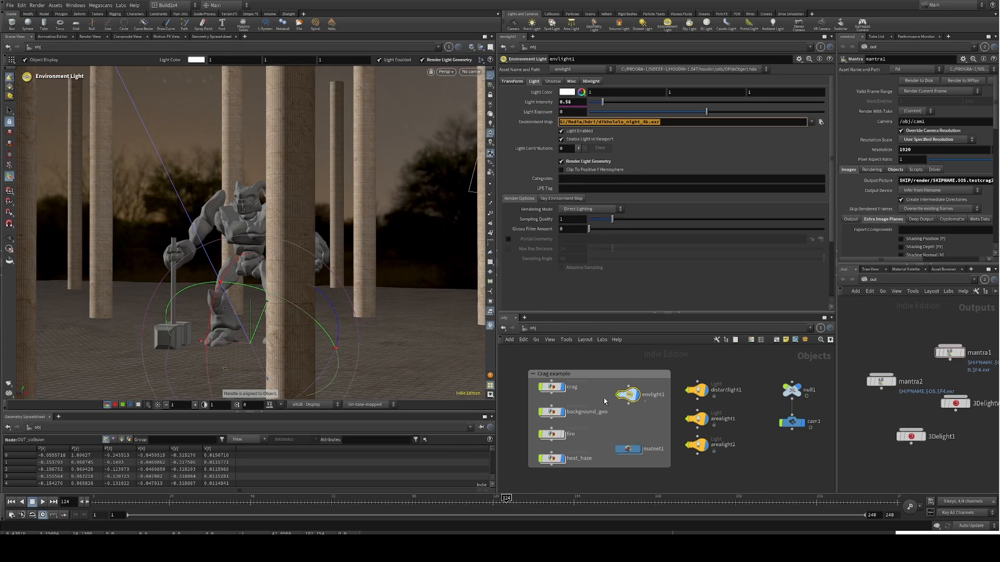
Step: Inspect the crag object's network down to its OUT_collision null and return to the object level
double_click(557, 390)
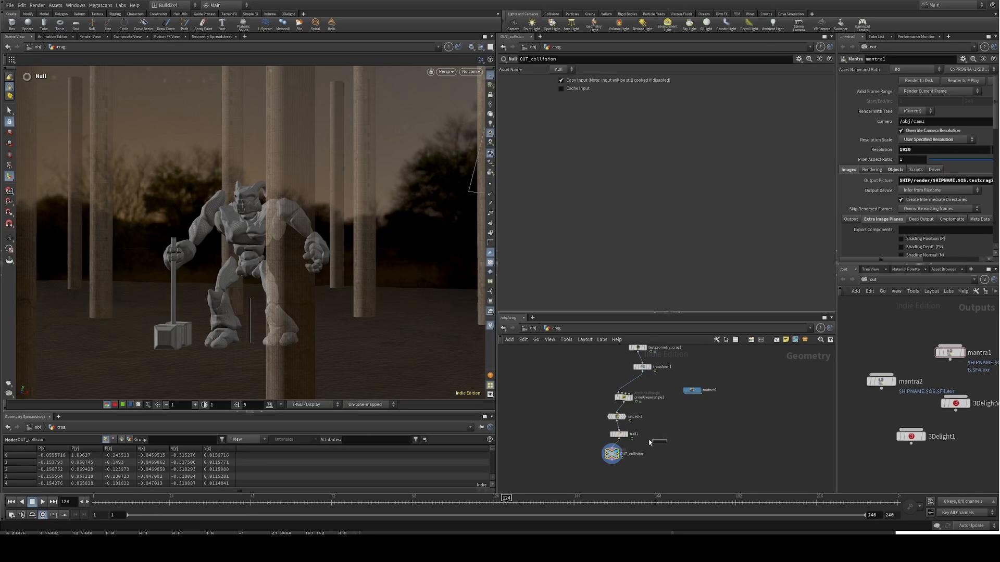
left_click_drag(661, 441, 604, 434)
left_click_drag(651, 478, 583, 454)
key("u")
Step: Inspect the background_geo object's network, select its OUT_collision null, and return to the object level
left_click(554, 413)
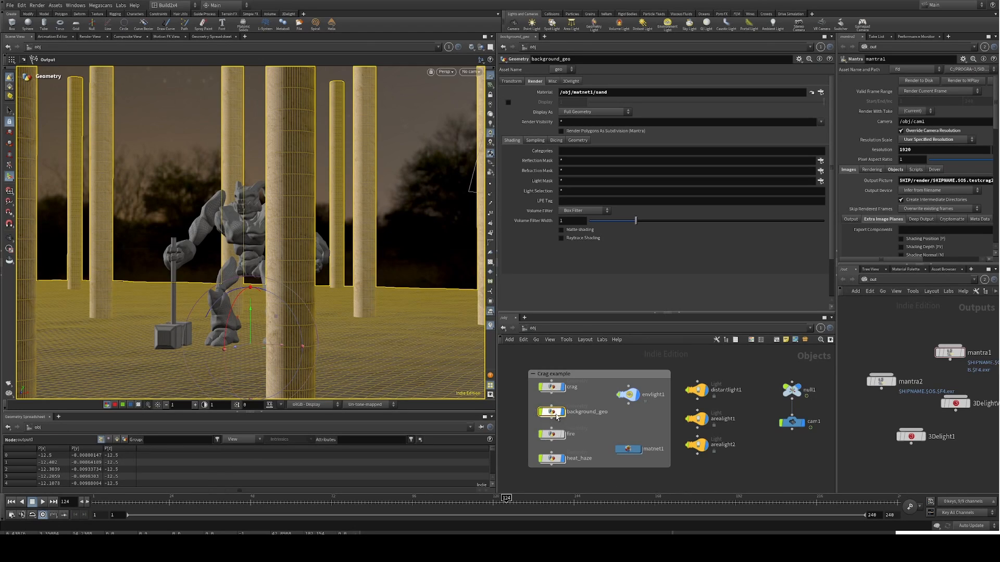
double_click(553, 413)
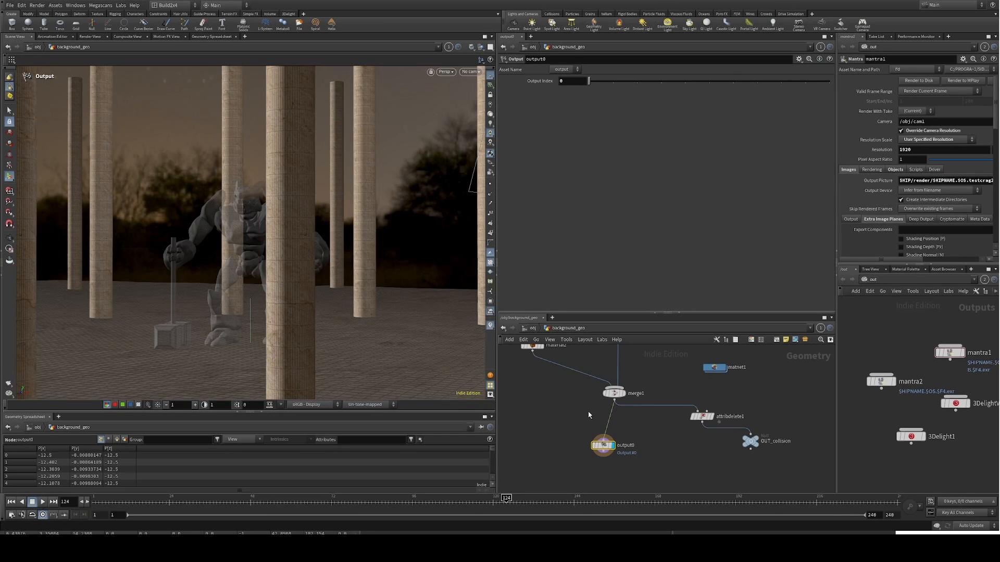
left_click_drag(762, 466, 724, 429)
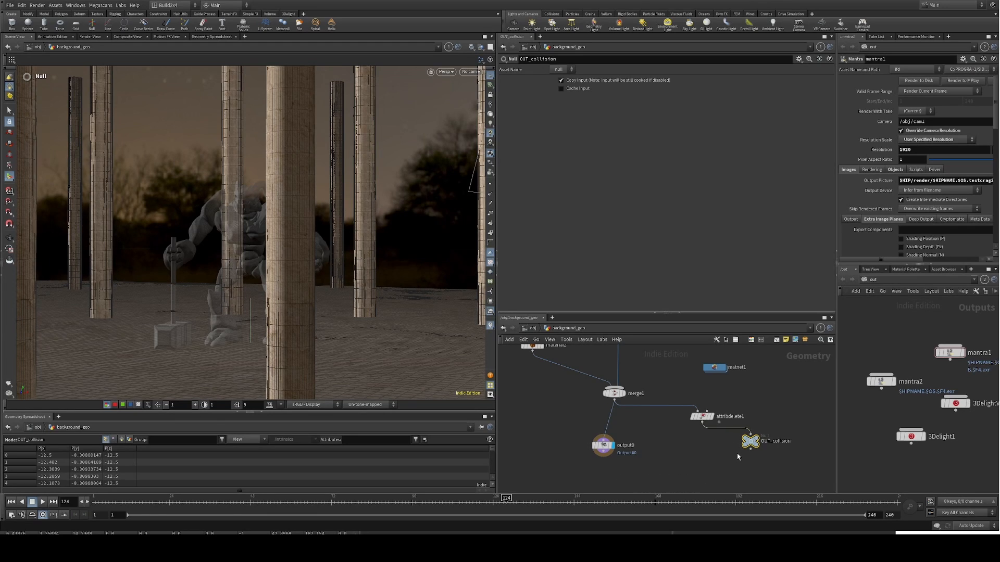
key("u")
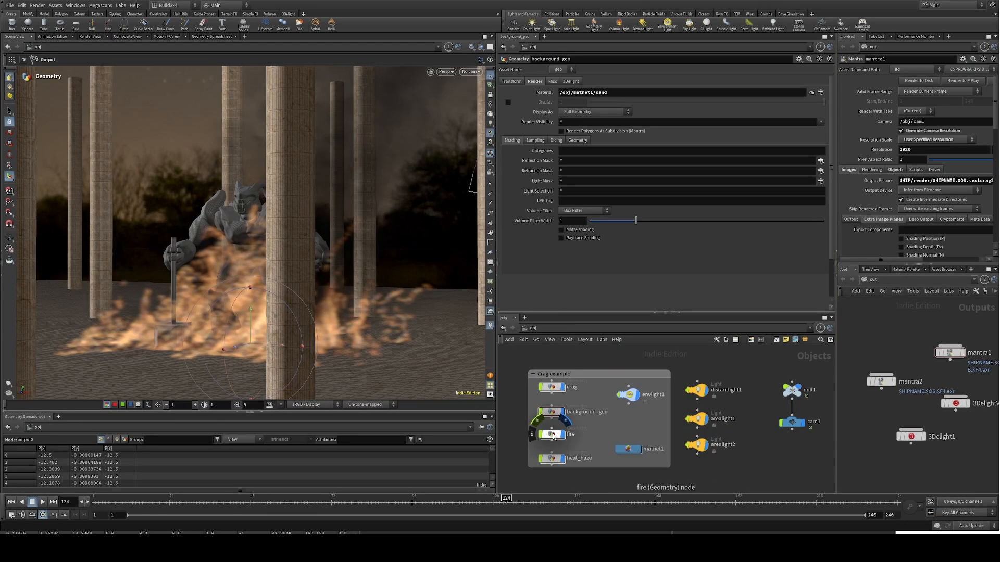
Step: Open the fire object's network and select axiom_solver1 to review its simulation settings
double_click(553, 435)
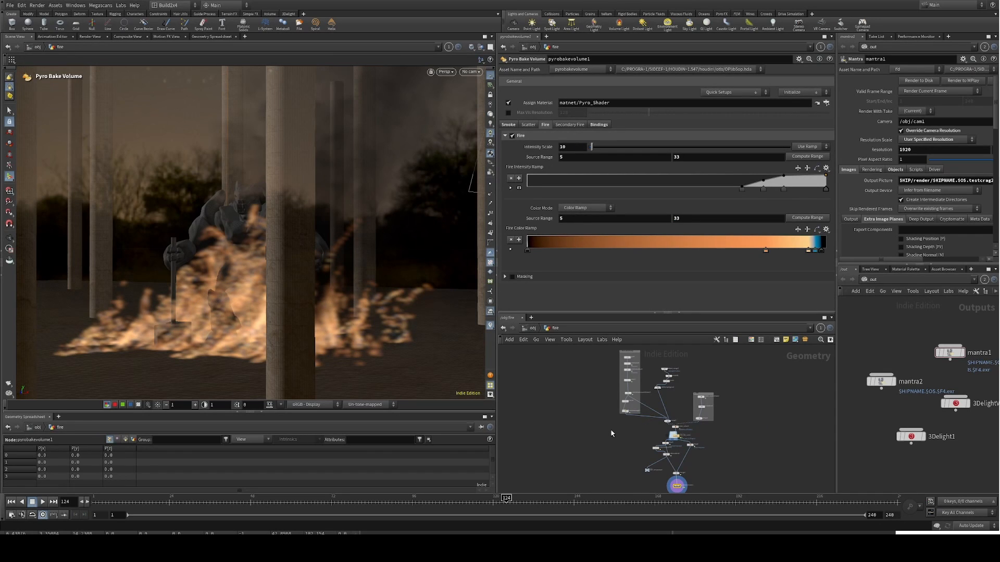
scroll(620, 435, "up", 5)
scroll(606, 434, "up", 2)
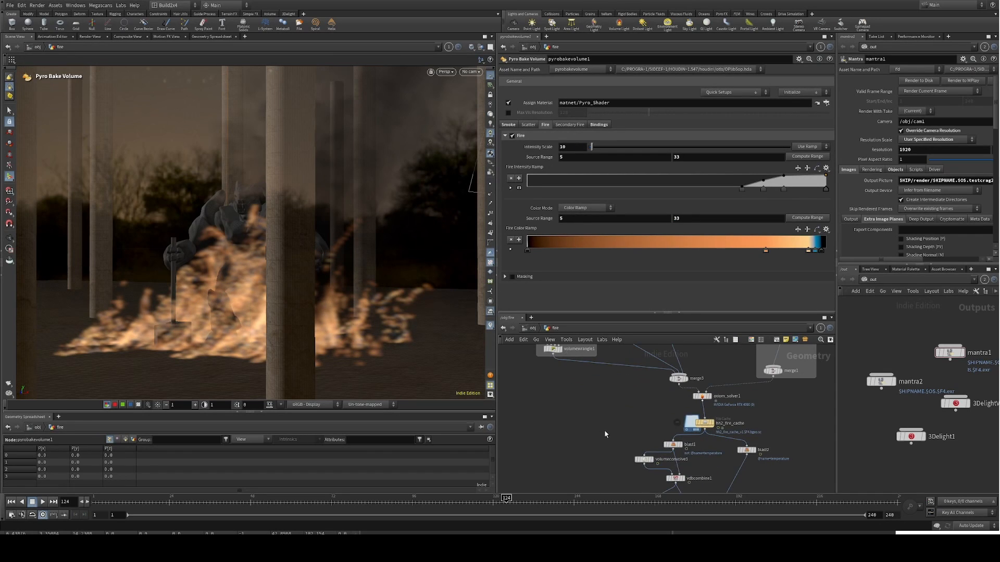
scroll(625, 442, "up", 2)
left_click_drag(750, 421, 645, 413)
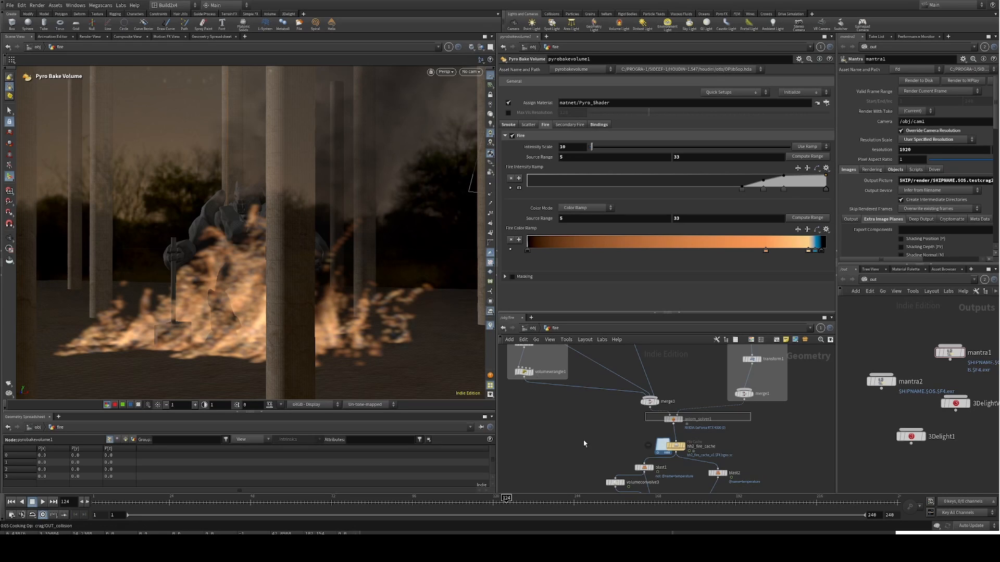
Step: Review volumeconvolve3, OUT_temperature and pyrobakevolume1 in the fire network, and return to the object level
middle_click_drag(599, 489, 581, 394)
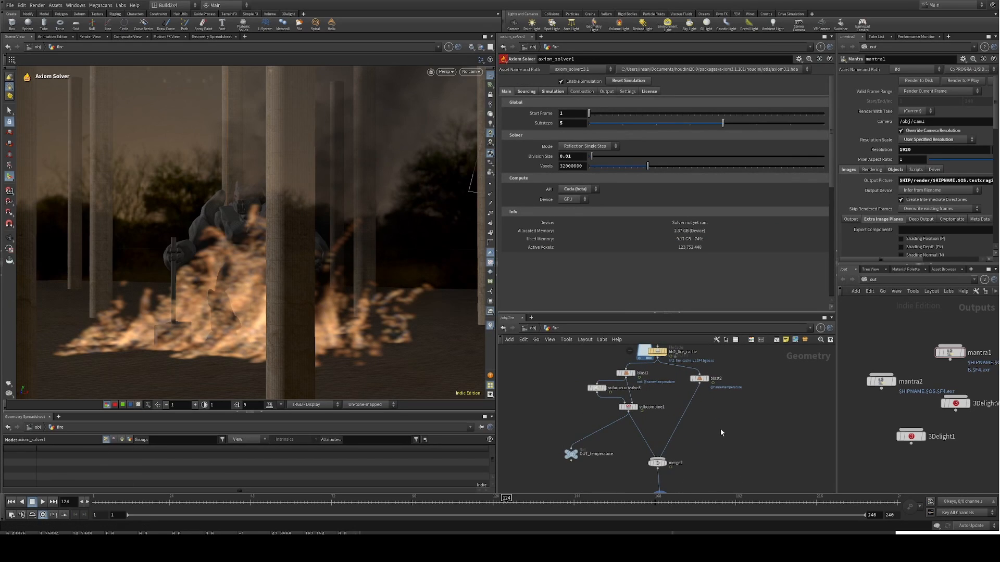
left_click(597, 388)
mouse_move(759, 471)
middle_mouse_down()
mouse_move(752, 426)
mouse_move(745, 460)
middle_mouse_up()
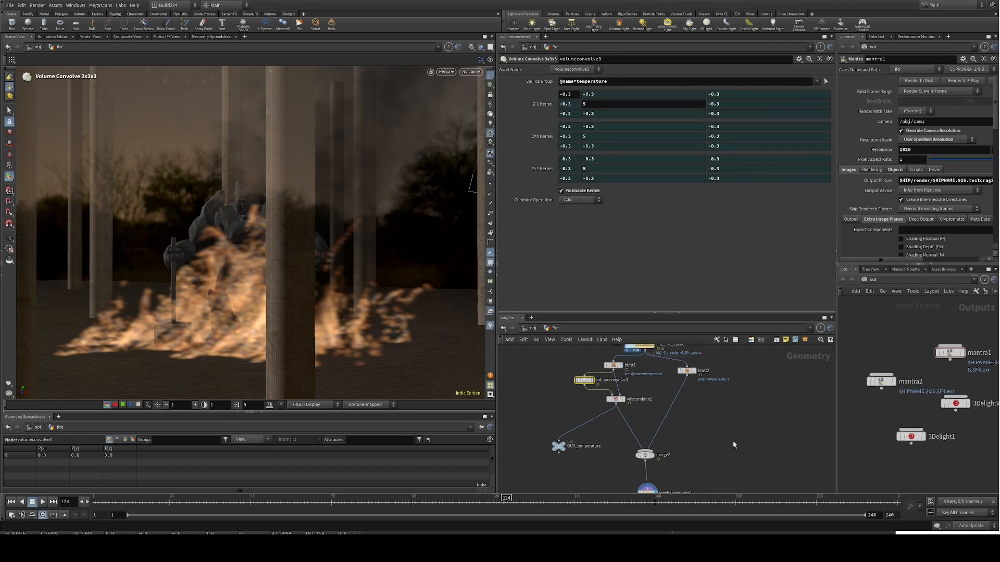
middle_click_drag(714, 465, 698, 439)
left_click_drag(566, 446, 523, 407)
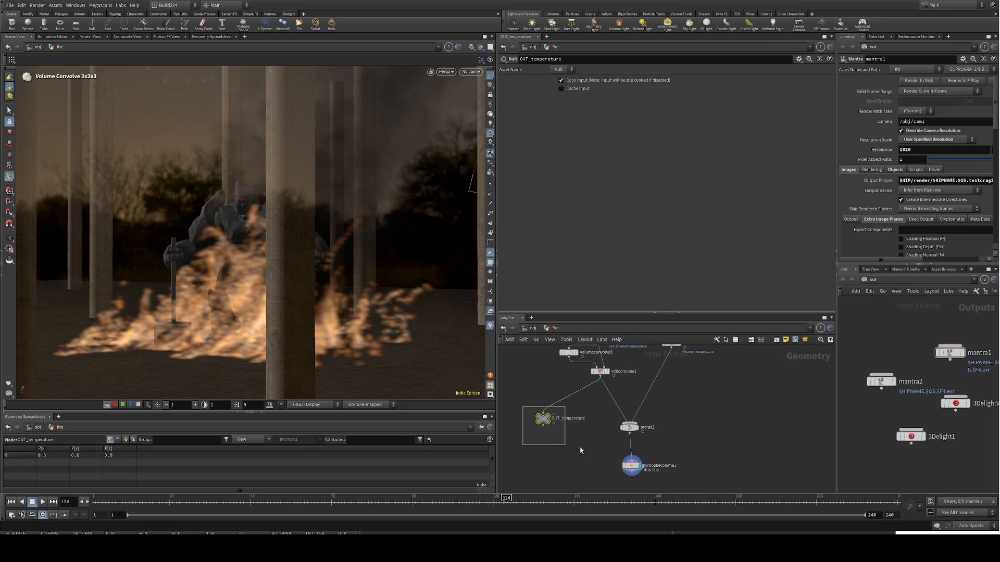
left_click_drag(681, 451, 599, 475)
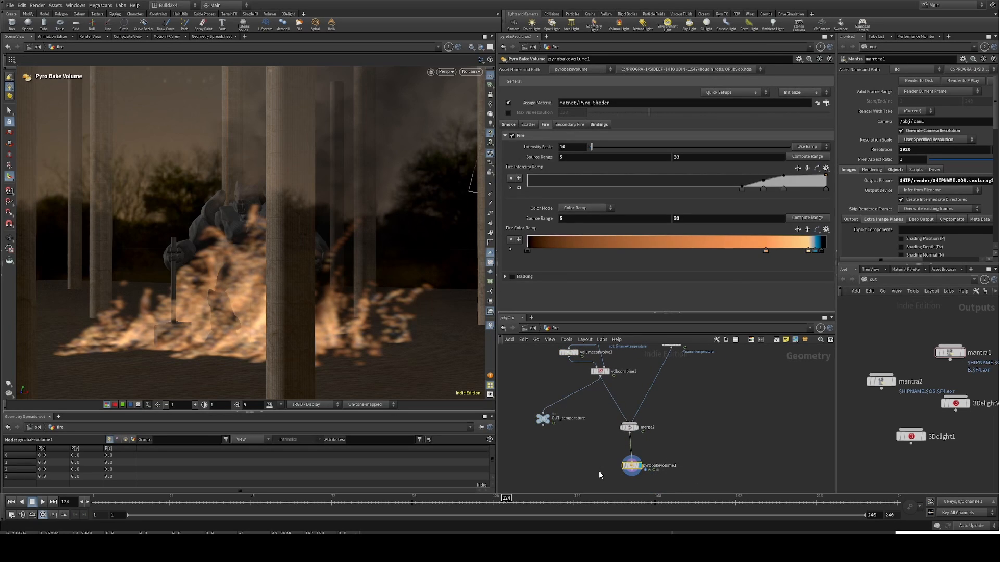
key("u")
Step: Open the heat_haze object's network and review its object_volume, object_collision and object_merge1 input nodes
left_click(553, 459)
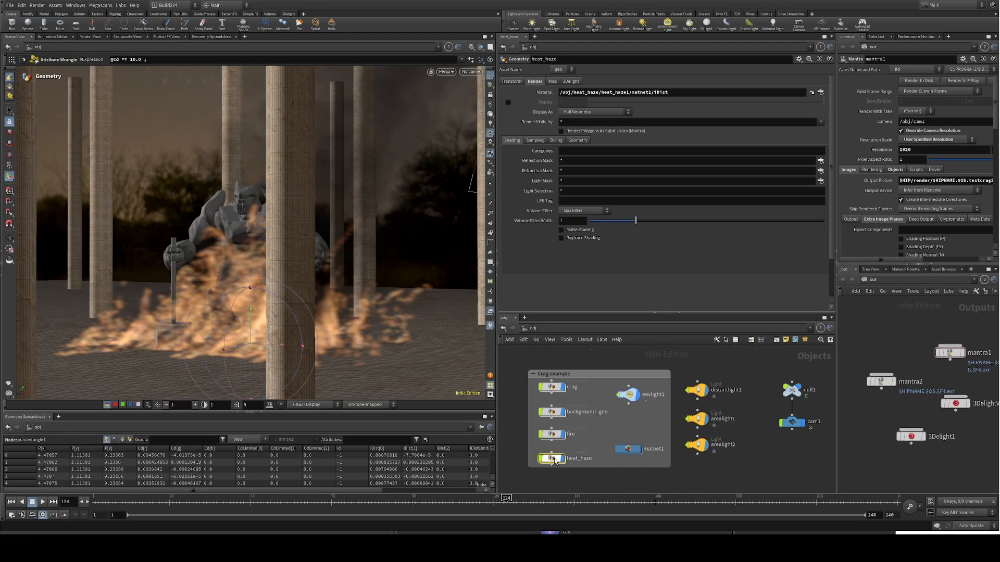
double_click(553, 459)
middle_click_drag(567, 401, 588, 455)
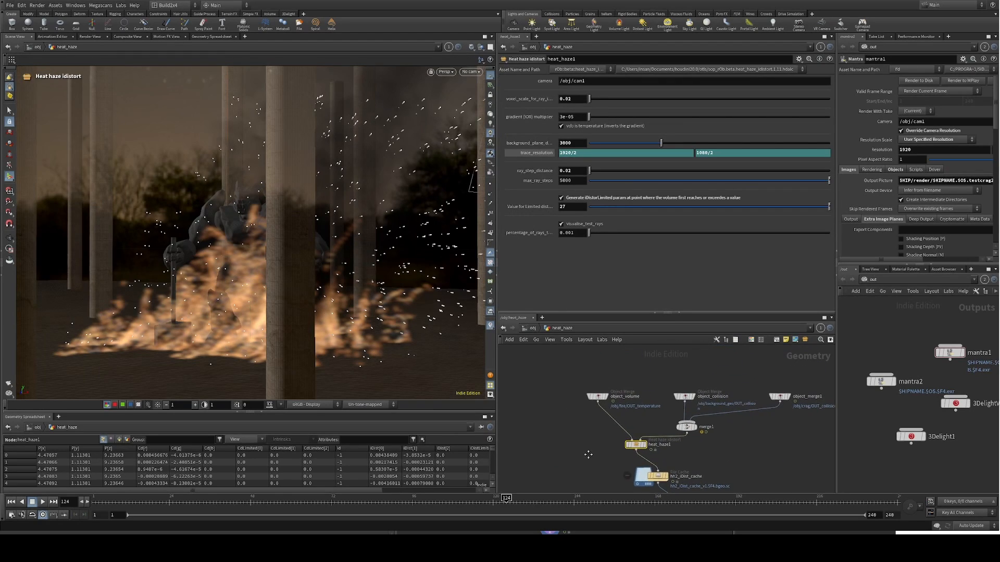
left_click_drag(546, 358, 624, 409)
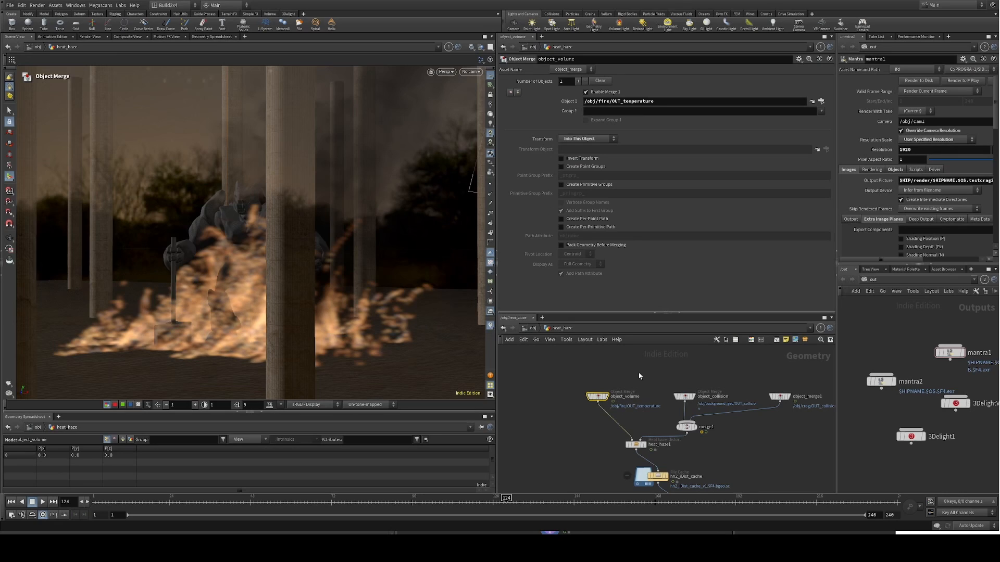
left_click_drag(668, 371, 808, 411)
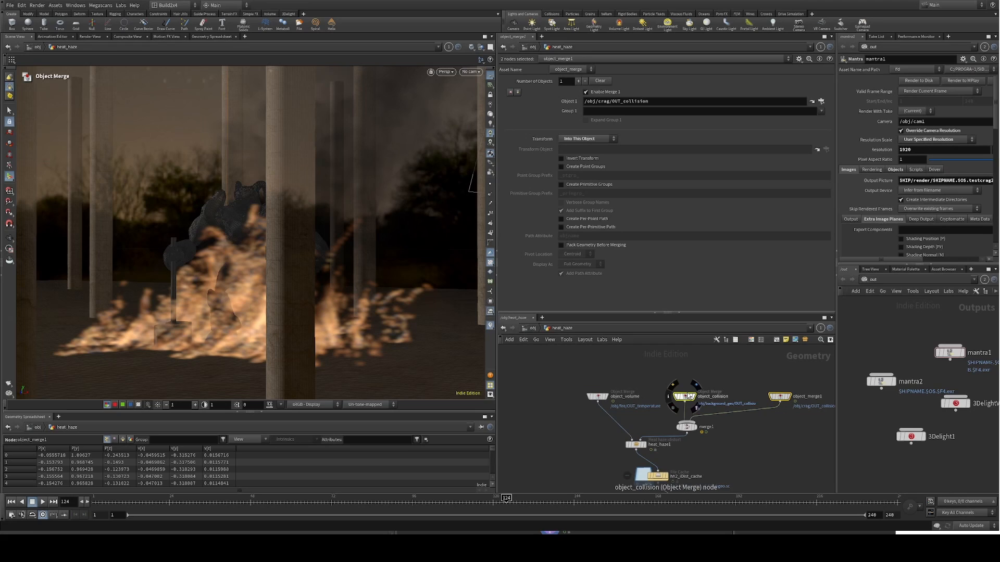
Step: Select heat_haze1 and examine its test rays close up in the fire along with the value for limited distortion
middle_click_drag(739, 461, 768, 411)
left_click(664, 392)
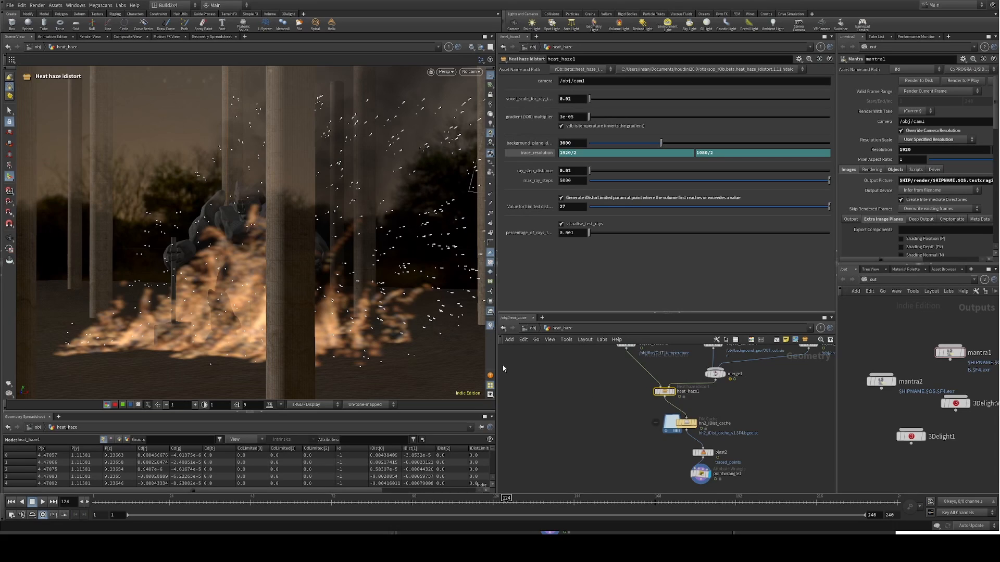
mouse_move(419, 309)
left_mouse_down("alt")
mouse_move(400, 306)
mouse_move(412, 306)
left_mouse_up("alt")
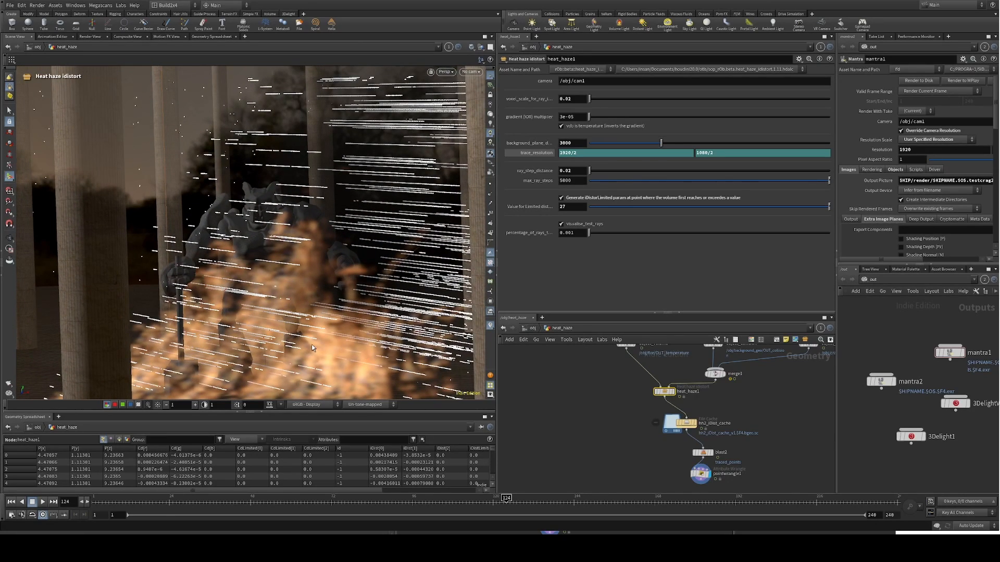
scroll(236, 342, "up", 8)
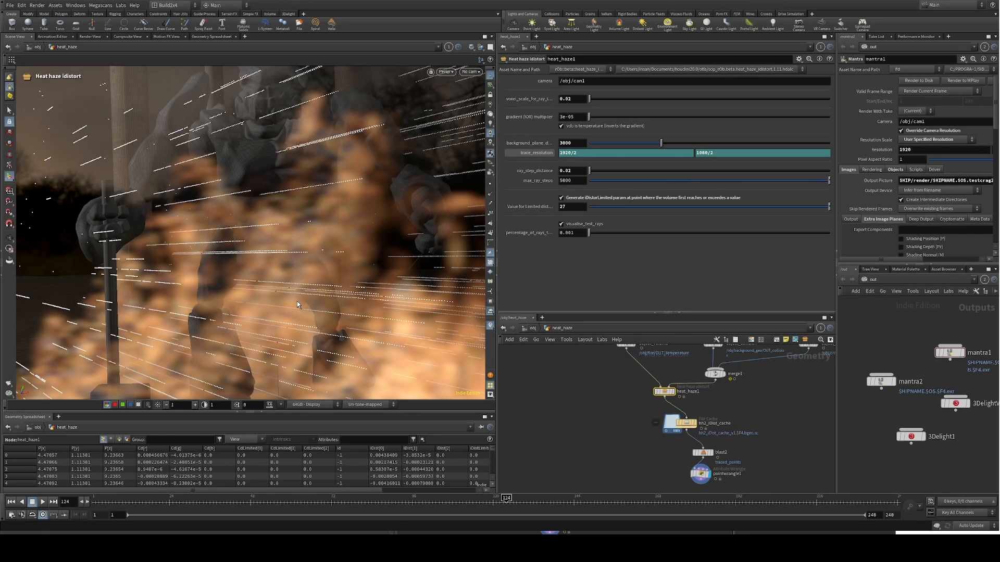
scroll(302, 311, "up", 10)
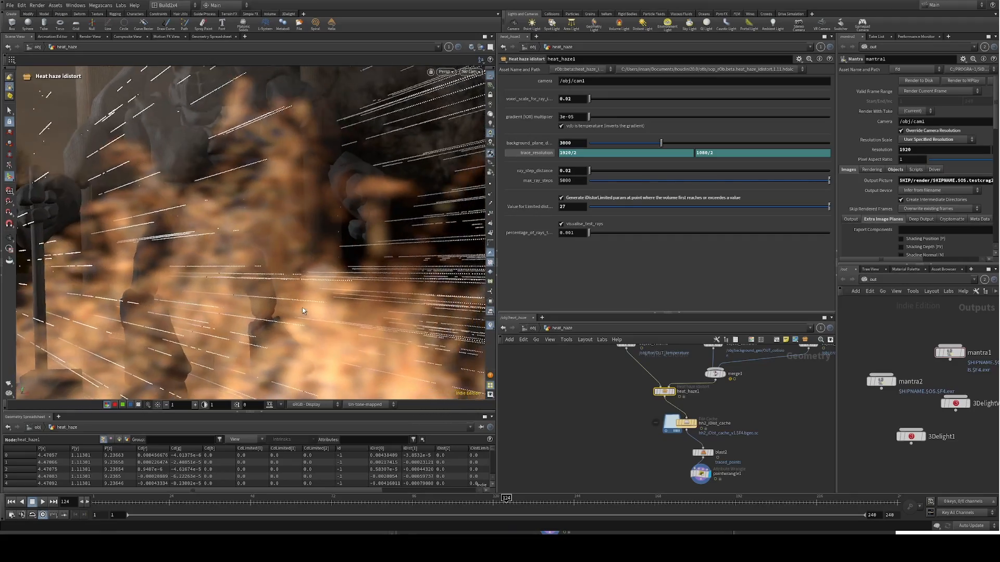
scroll(303, 311, "up", 6)
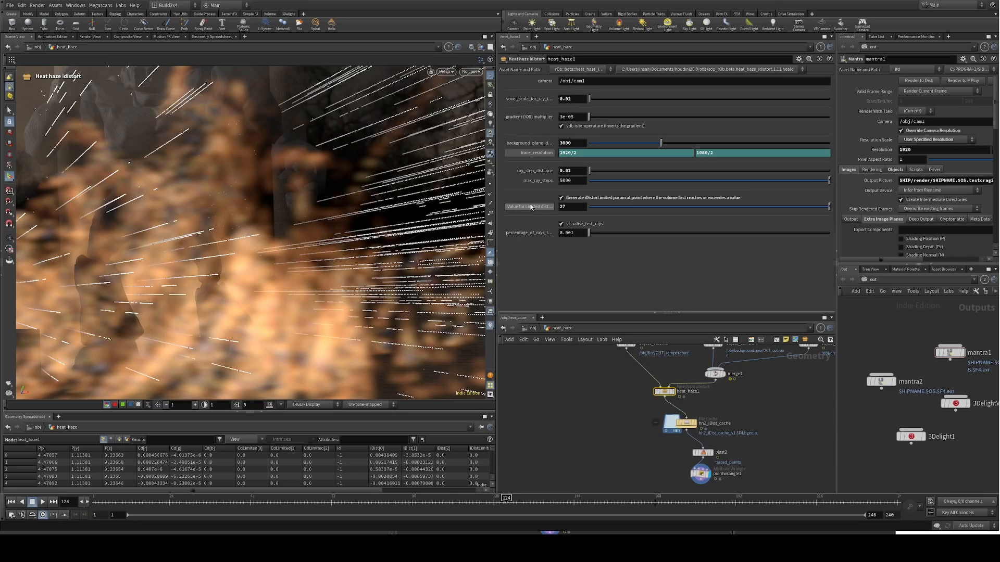
left_click(571, 209)
Step: Look through cam1 and sort the spreadsheet points by iDist[0] and iDist[1] to examine the distortion values
scroll(394, 288, "down", 5)
mouse_move(395, 288)
left_mouse_down("alt")
mouse_move(422, 289)
mouse_move(395, 288)
left_mouse_up("alt")
left_click(472, 71)
left_click(472, 109)
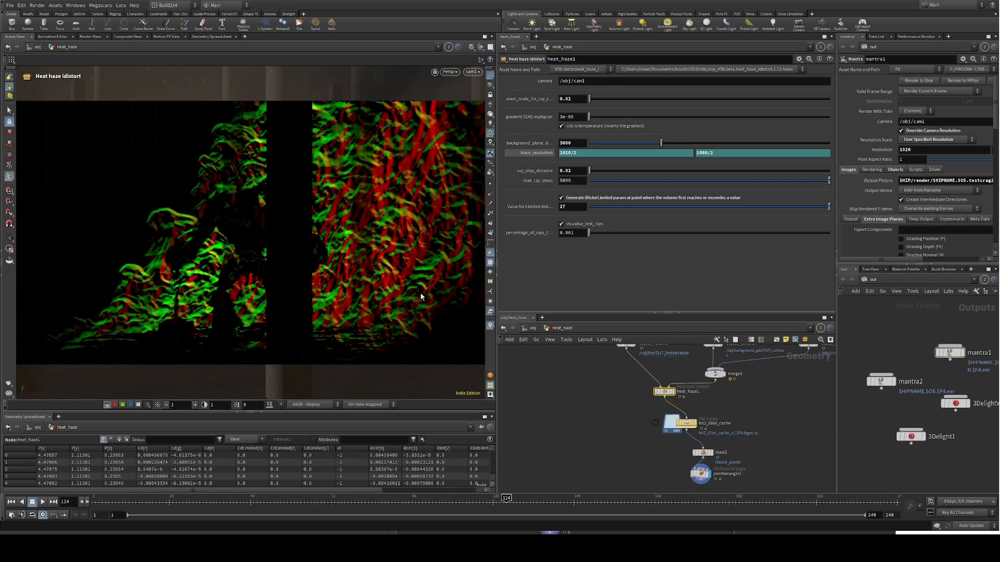
left_click(378, 449)
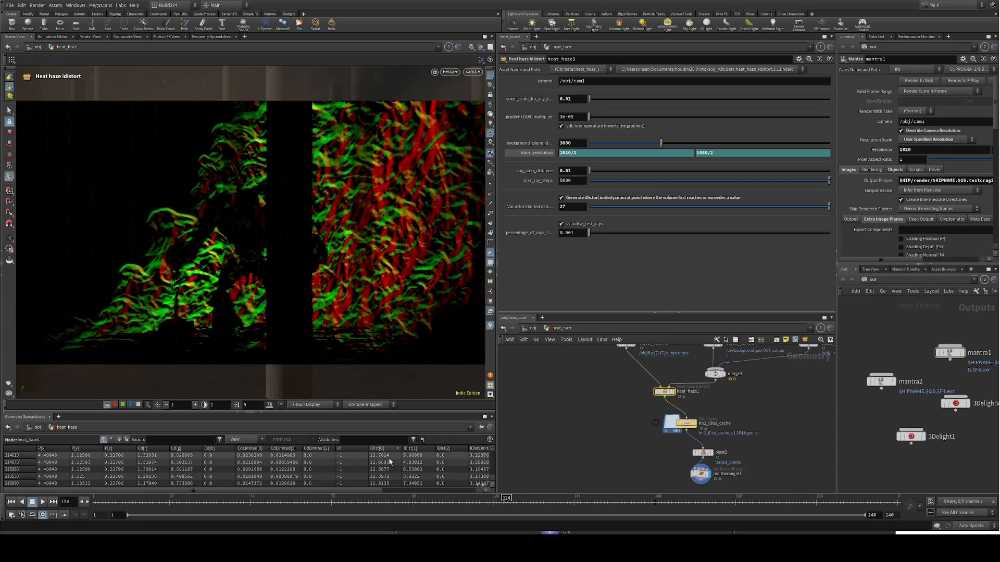
left_click(410, 449)
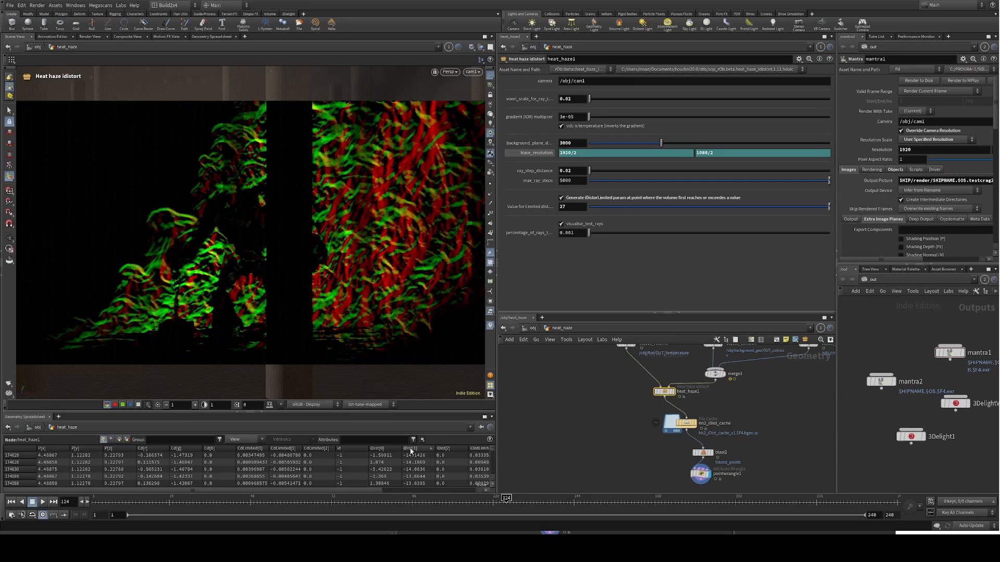
left_click(409, 448)
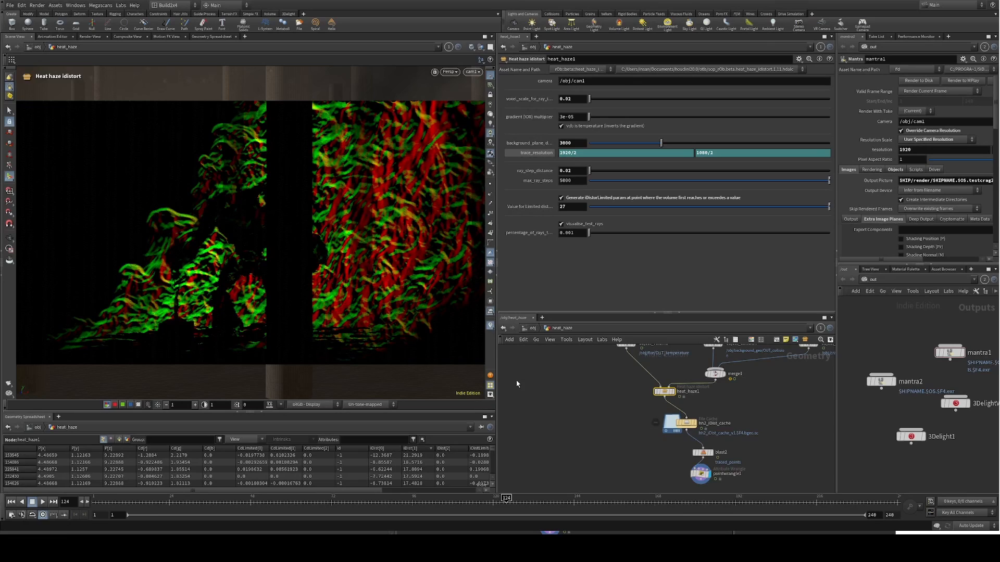
Step: View the test rays from an angle and select the hh2_iDist_cache file cache to review its settings
scroll(404, 311, "up", 5)
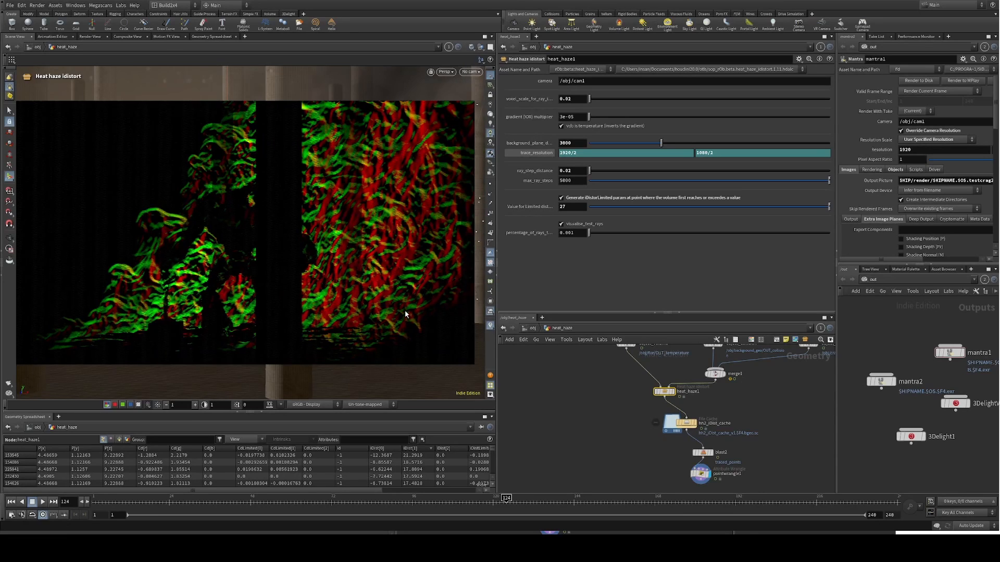
mouse_move(406, 312)
left_mouse_down("alt")
mouse_move(422, 307)
mouse_move(323, 271)
mouse_move(349, 214)
left_mouse_up("alt")
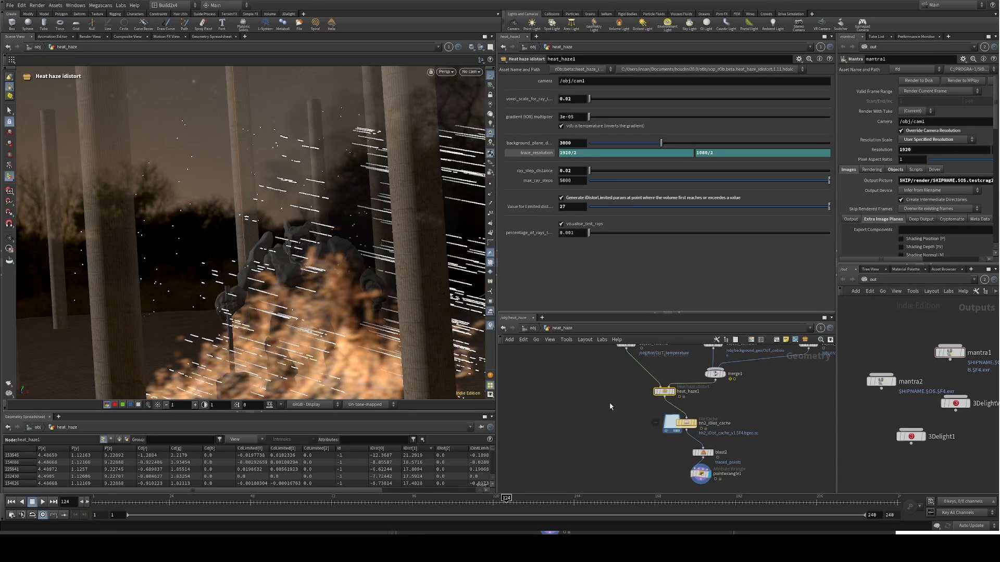
left_click(687, 423)
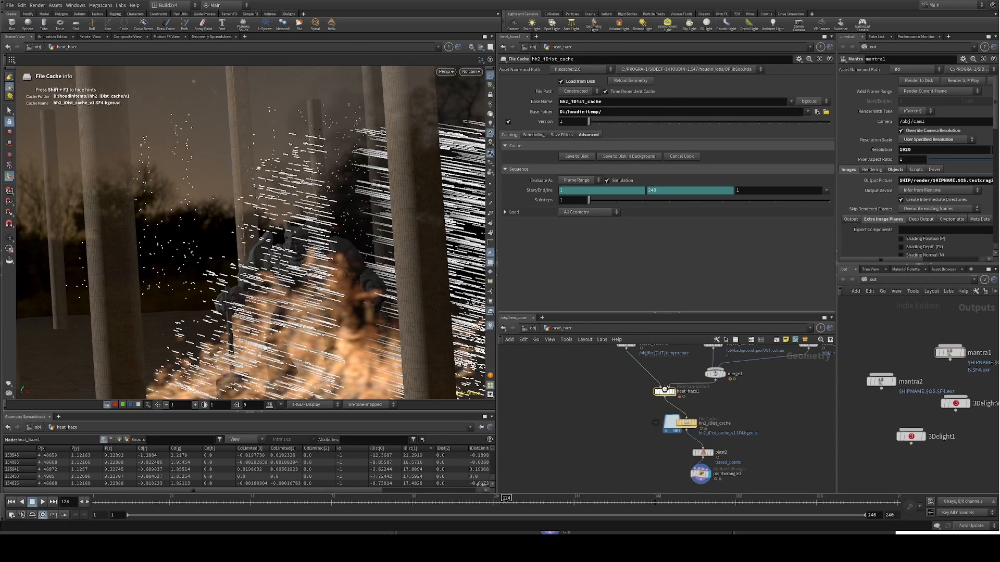
Step: Open the heat_haze1 asset's internal network and look over its parameter, collision, camera and volume input nodes
double_click(666, 393)
scroll(666, 407, "up", 2)
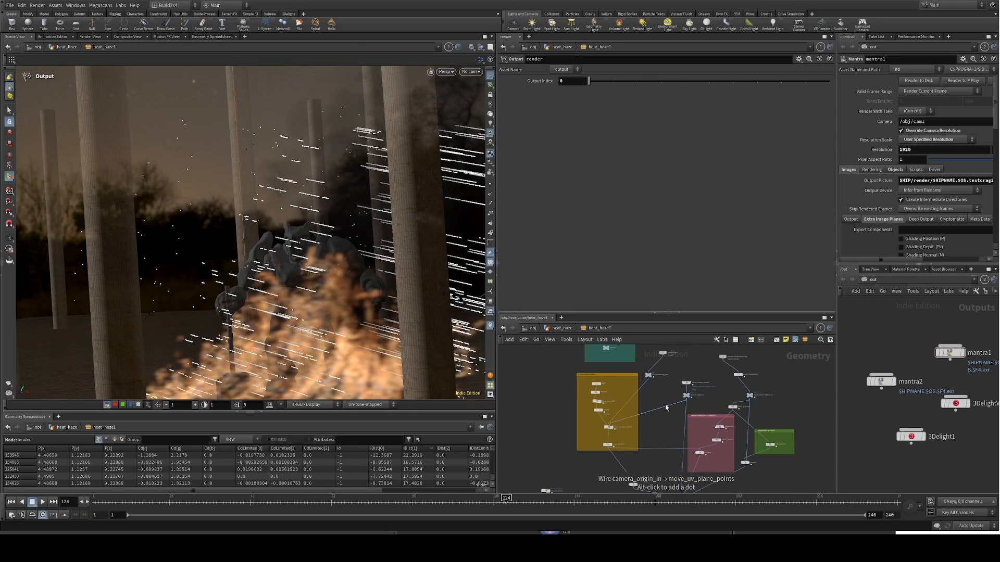
middle_click_drag(666, 408, 699, 429)
scroll(676, 431, "up", 2)
scroll(677, 432, "up", 3)
left_click_drag(648, 373, 715, 412)
middle_click_drag(748, 409, 673, 401)
left_click_drag(661, 367, 739, 407)
middle_click_drag(666, 407, 729, 436)
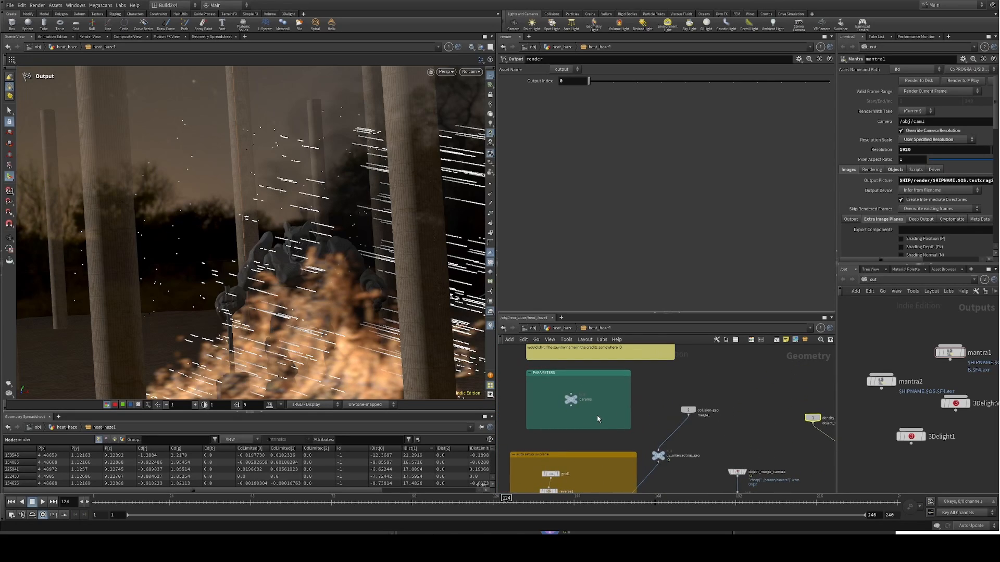
Step: Display the grid1 node from the uv plane setup network box and frame it in the viewport
middle_click_drag(731, 428, 713, 384)
middle_click_drag(692, 415, 714, 383)
middle_click_drag(589, 415, 607, 451)
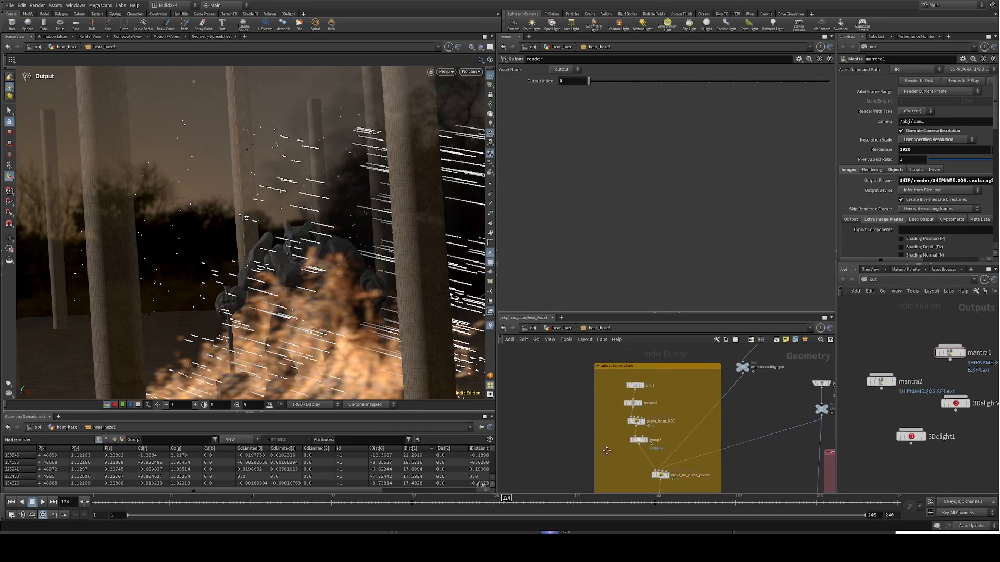
left_click(635, 384)
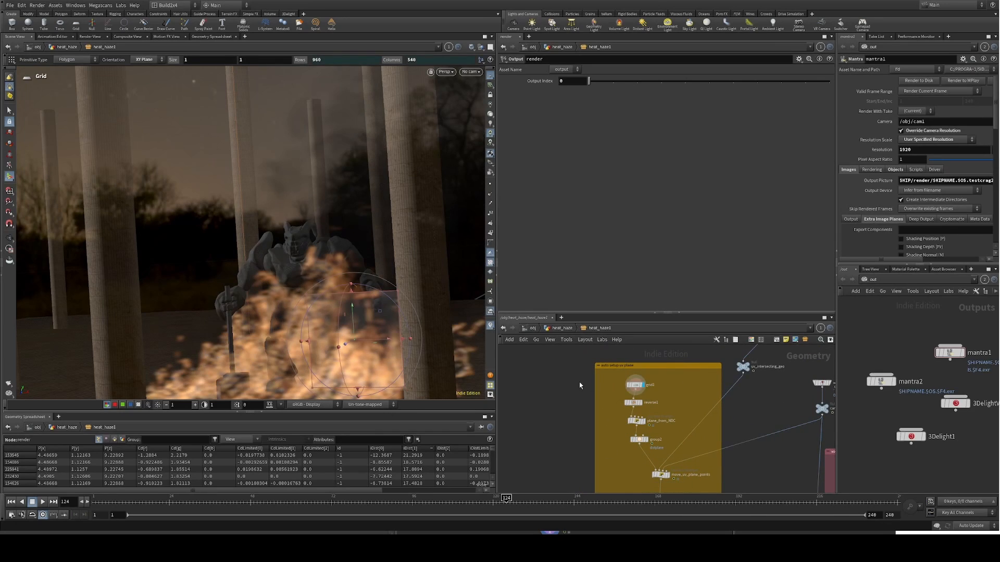
key("f")
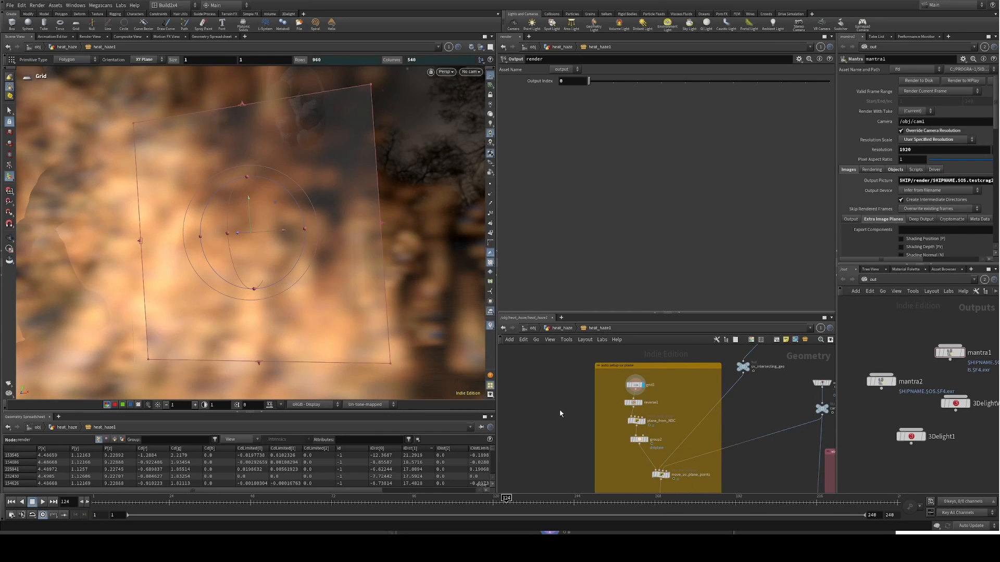
Step: Hide the fire object at scene level and return inside the heat_haze1 asset's network
key("u")
key("u")
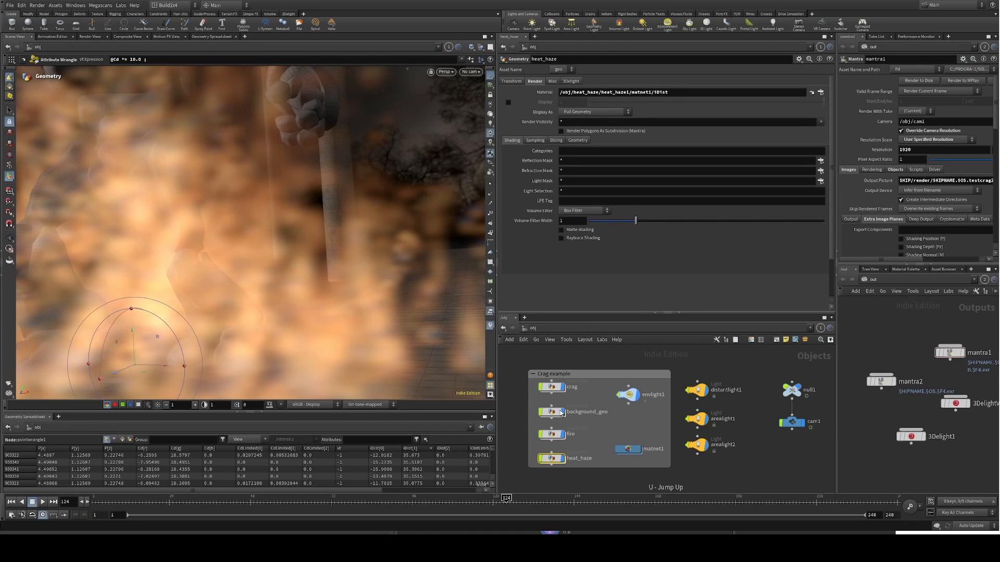
left_click(563, 436)
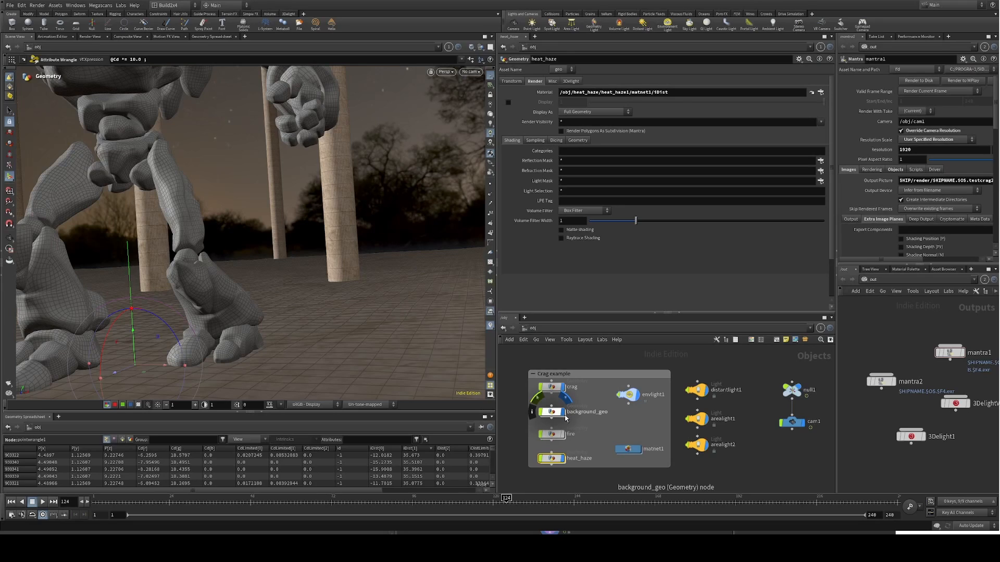
double_click(551, 459)
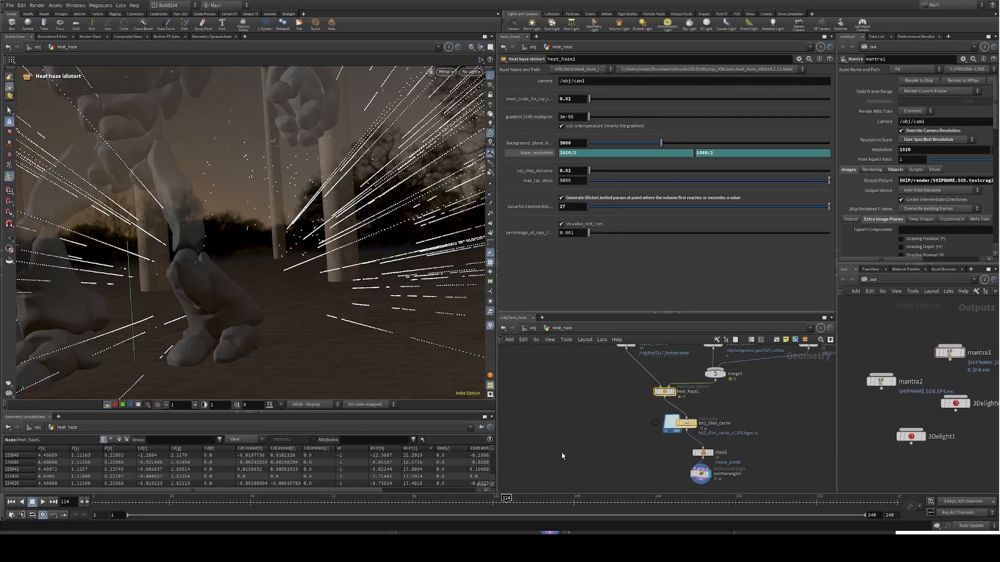
double_click(665, 392)
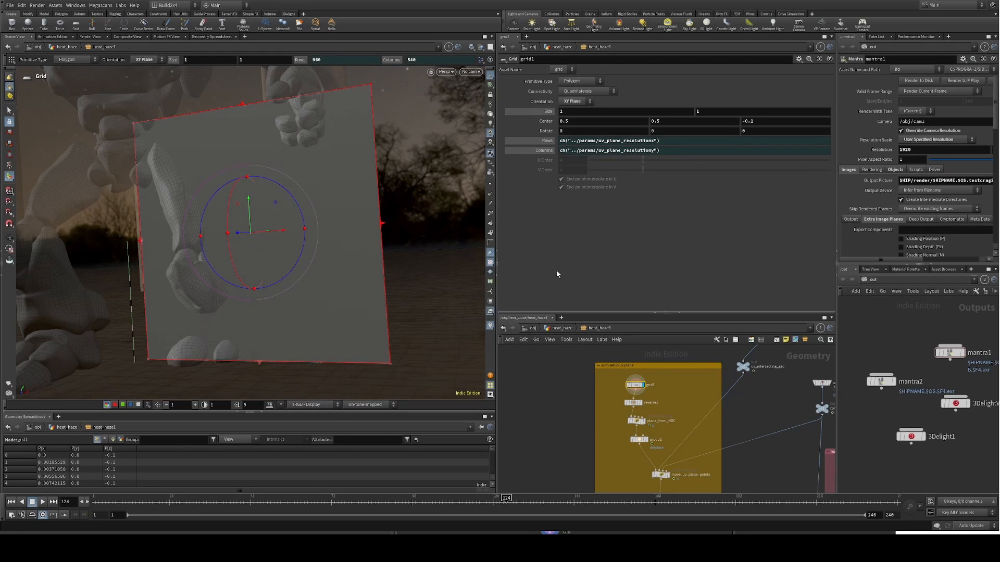
Step: Display the reverse node and the plane_from_NDC wrangle in turn, and check the plane's alignment looking through cam1
left_click(641, 403)
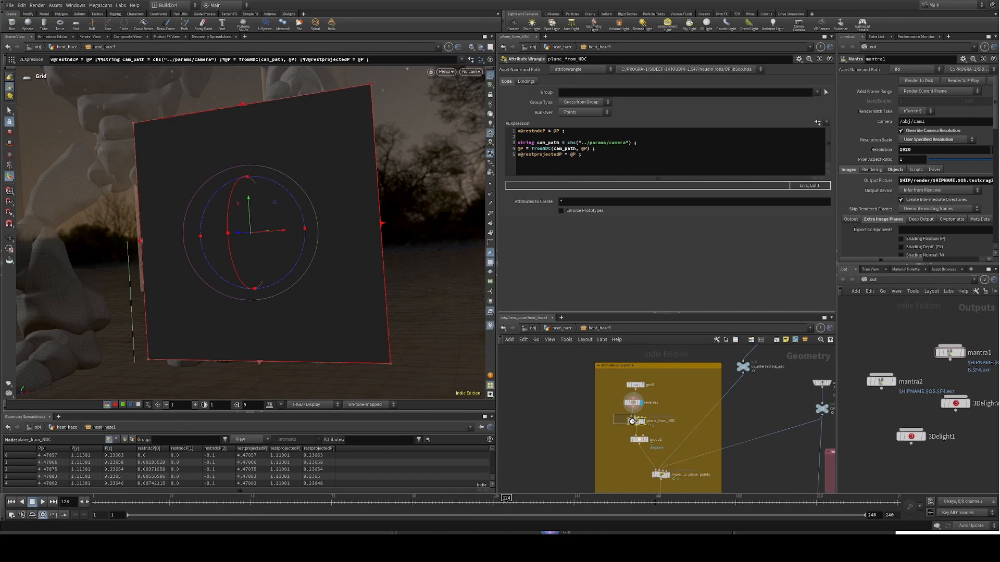
left_click(643, 423)
left_click(644, 421)
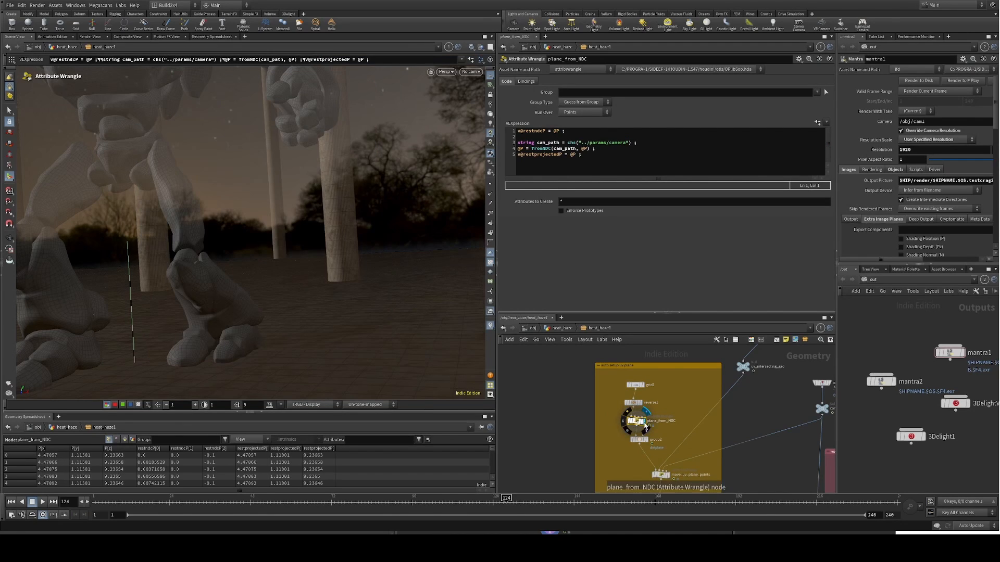
left_click(478, 106)
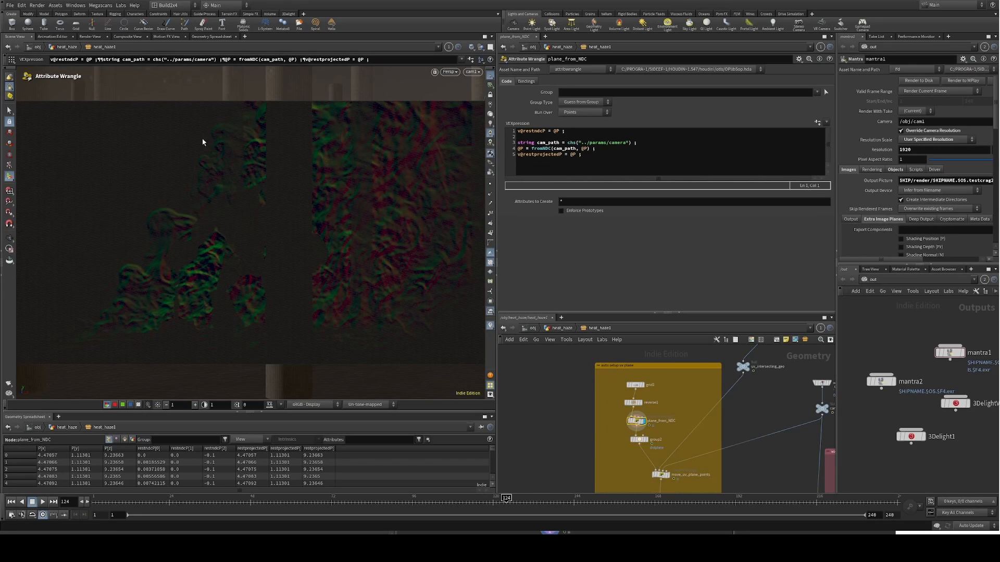
left_click_drag(319, 186, 319, 186, "alt")
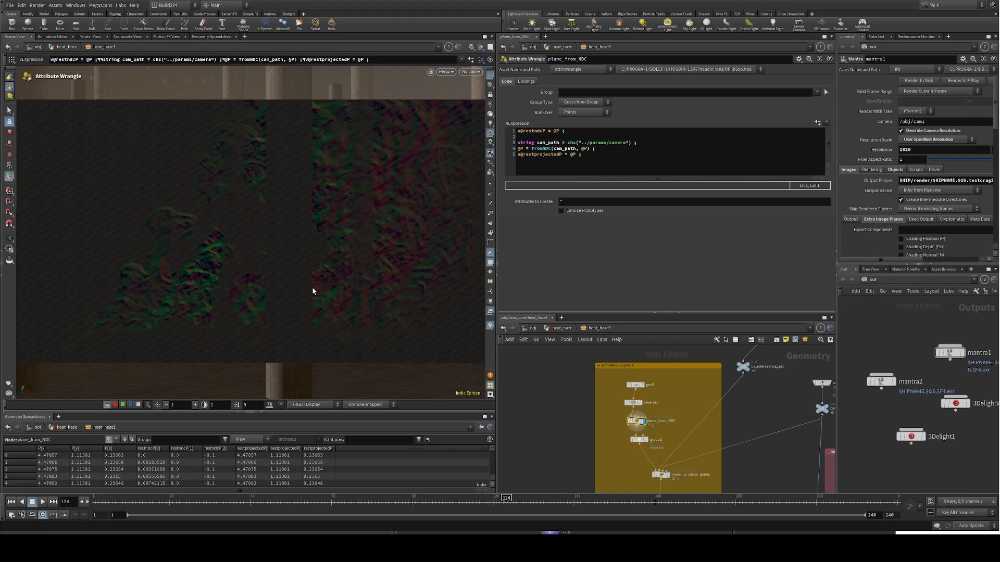
Step: Review the group2 settings and the move_uv_plane_points code, and display the move_uv_plane_points wrangle
middle_click_drag(583, 411, 553, 376)
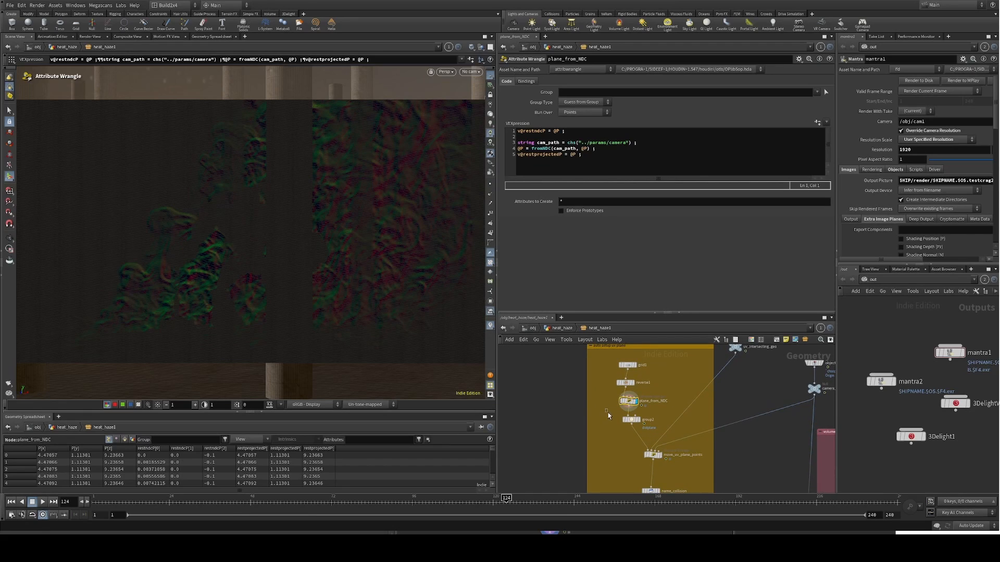
left_click(610, 405)
middle_click_drag(599, 431, 579, 416)
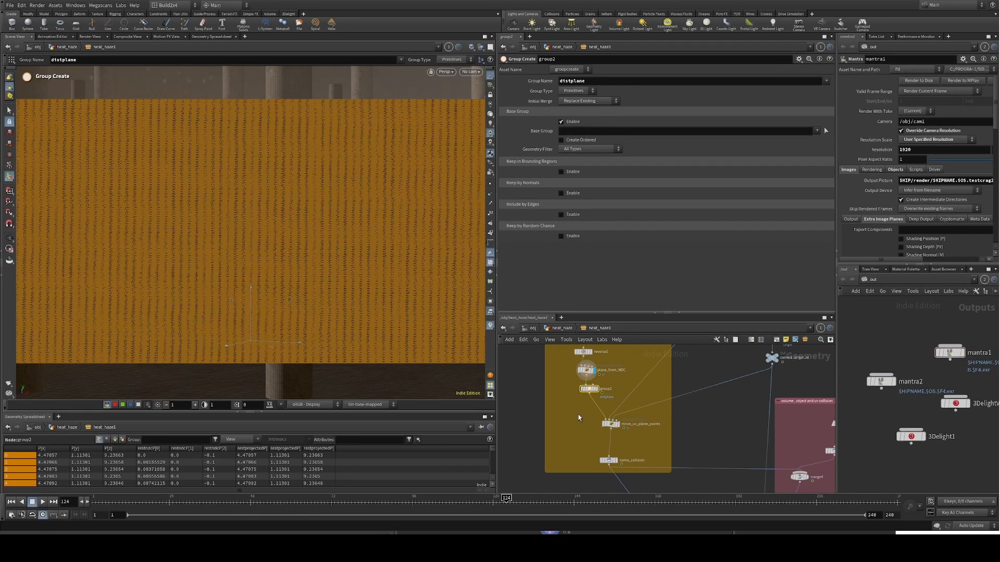
middle_click_drag(658, 445, 643, 430)
left_click_drag(642, 430, 573, 408)
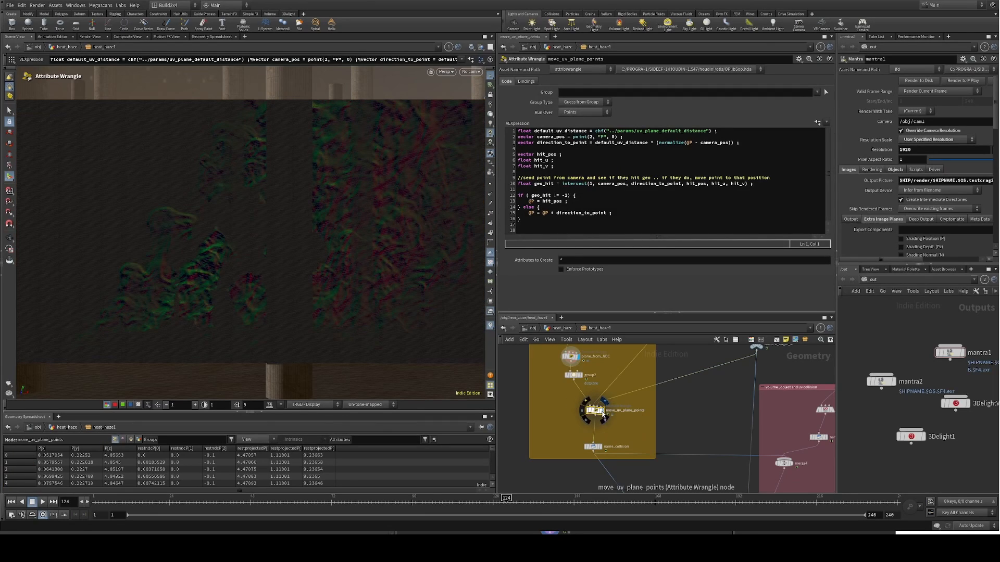
left_click(604, 411)
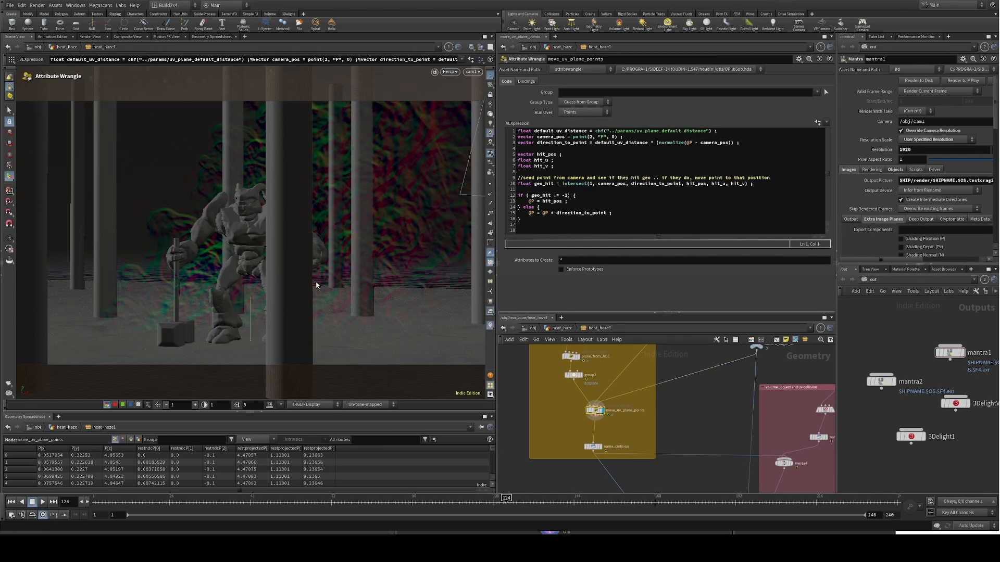
Step: Hide the crag and background_geo objects at scene level and return inside the heat_haze1 asset's network
left_click_drag(317, 285, 316, 285, "alt")
left_click_drag(315, 285, 310, 285, "alt")
key("u")
key("u")
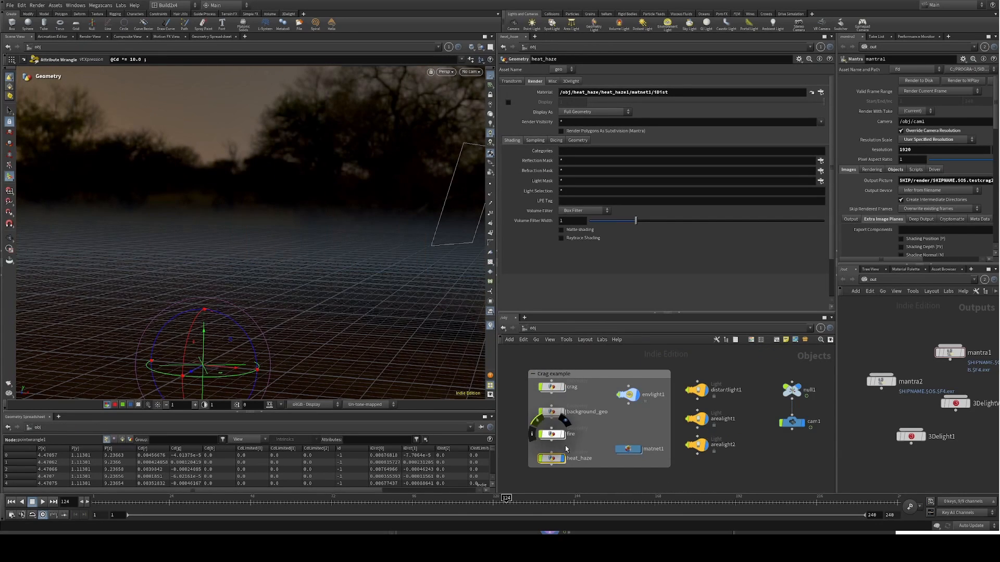
double_click(555, 458)
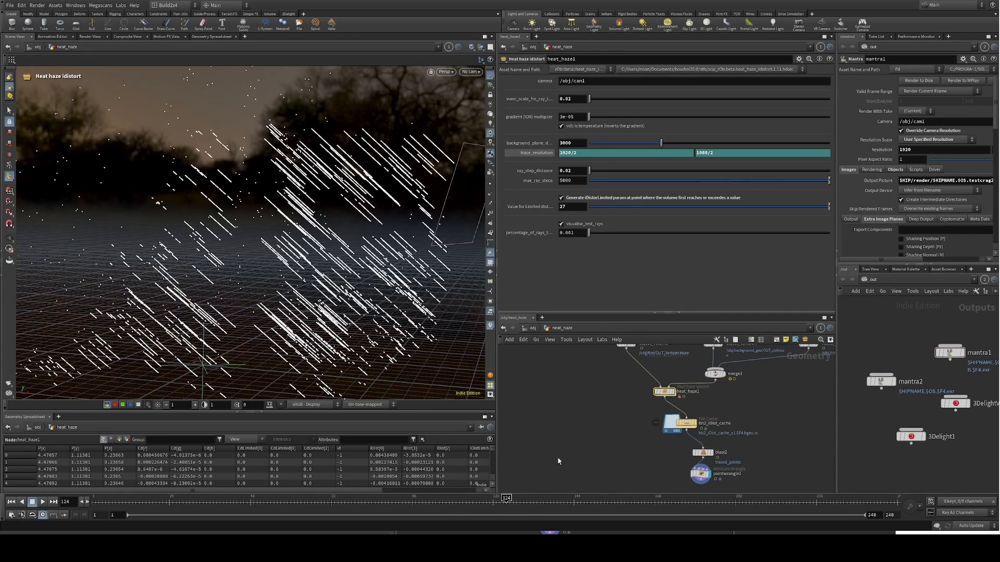
double_click(664, 391)
Step: Inspect the projected uv plane from an angle and look through cam1 at it
left_click_drag(369, 343, 232, 242)
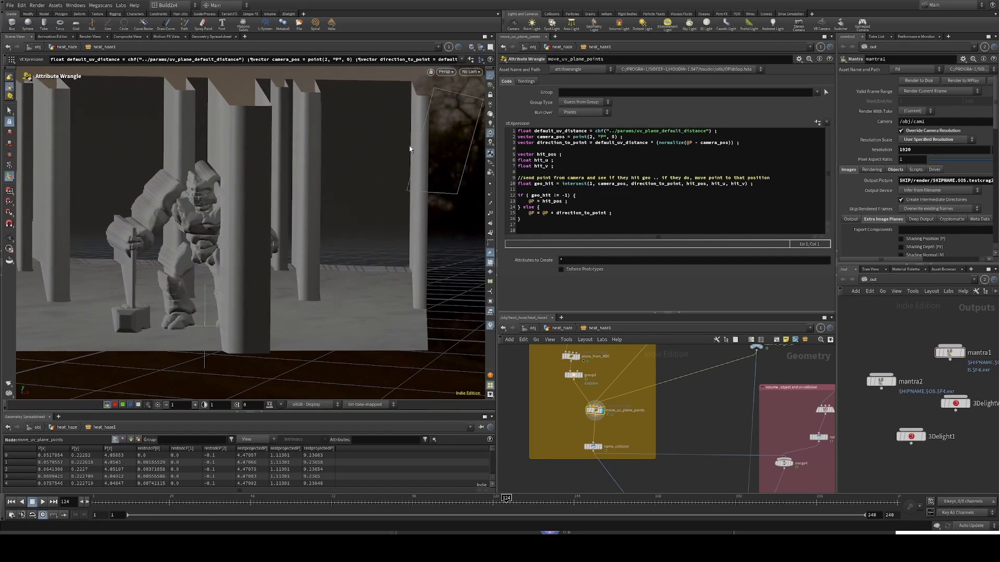
left_click(470, 72)
left_click(473, 108)
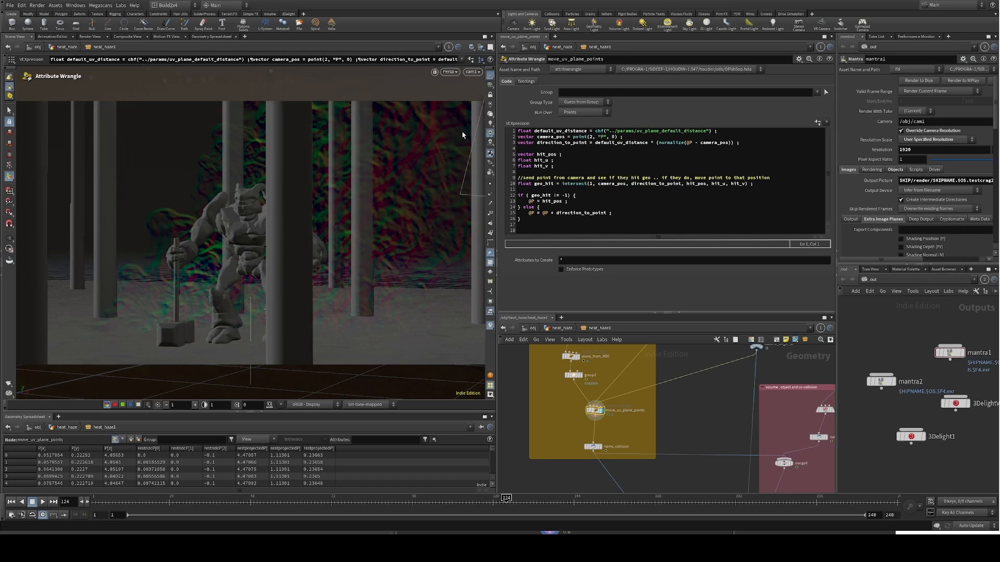
Step: Examine the collision, camera and temperature volume branches and how name_gradient feeds the volume collision and temperature gradient boxes
middle_click_drag(693, 430, 617, 461)
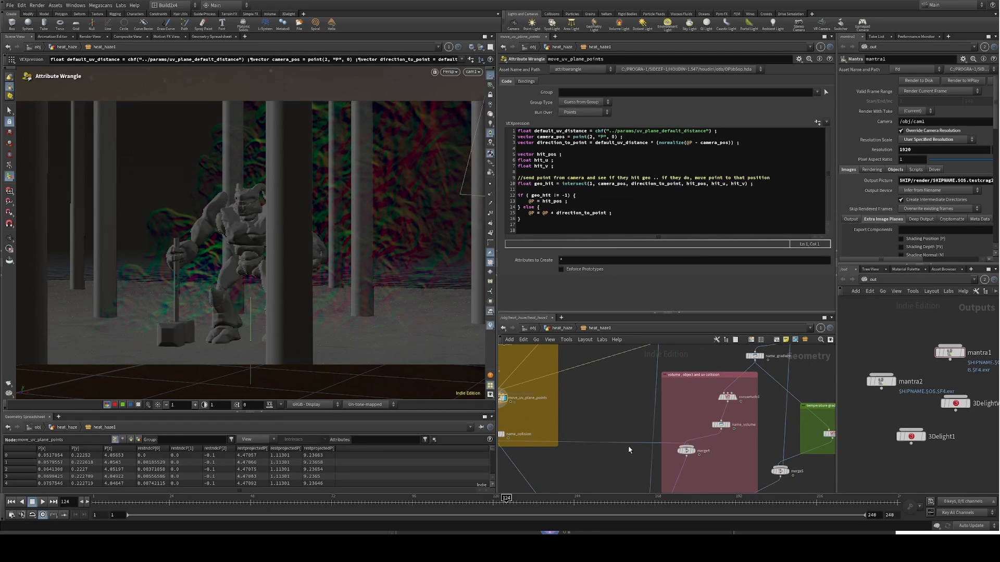
middle_click_drag(690, 386, 674, 472)
middle_click_drag(682, 422, 675, 404)
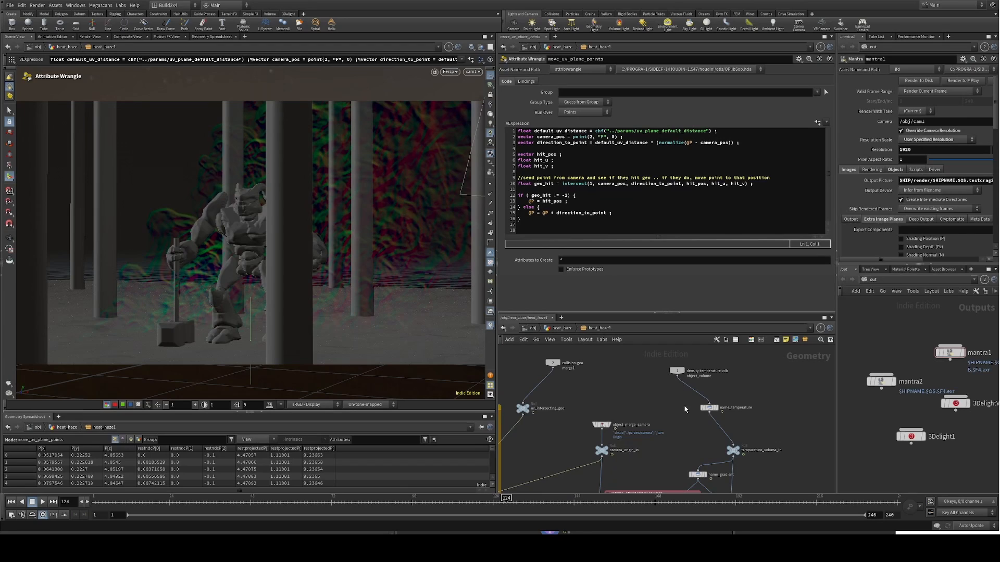
middle_click_drag(762, 430, 765, 411)
middle_click_drag(764, 457, 781, 424)
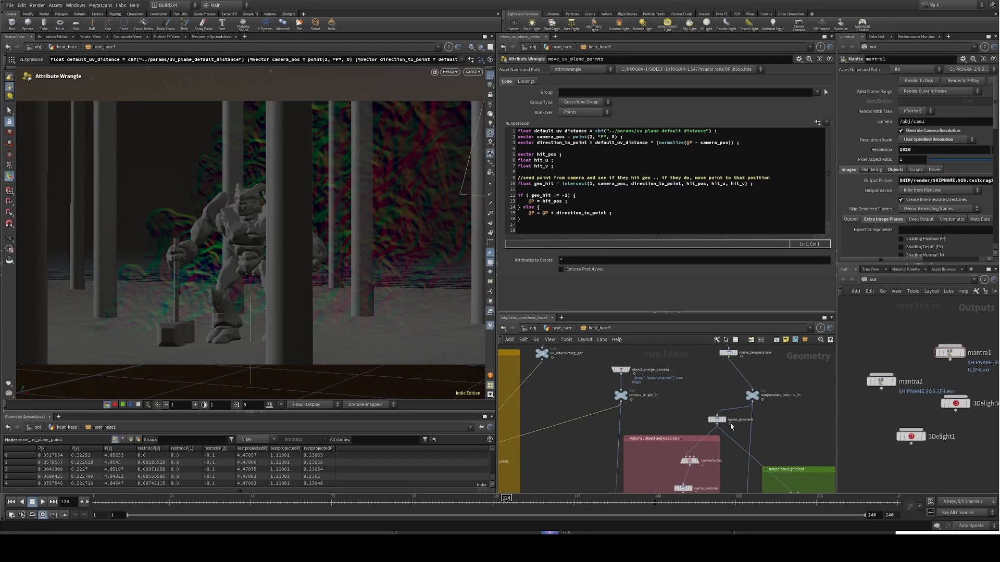
middle_click_drag(696, 459, 675, 347)
middle_click_drag(680, 422, 674, 473)
middle_click_drag(688, 392, 679, 411)
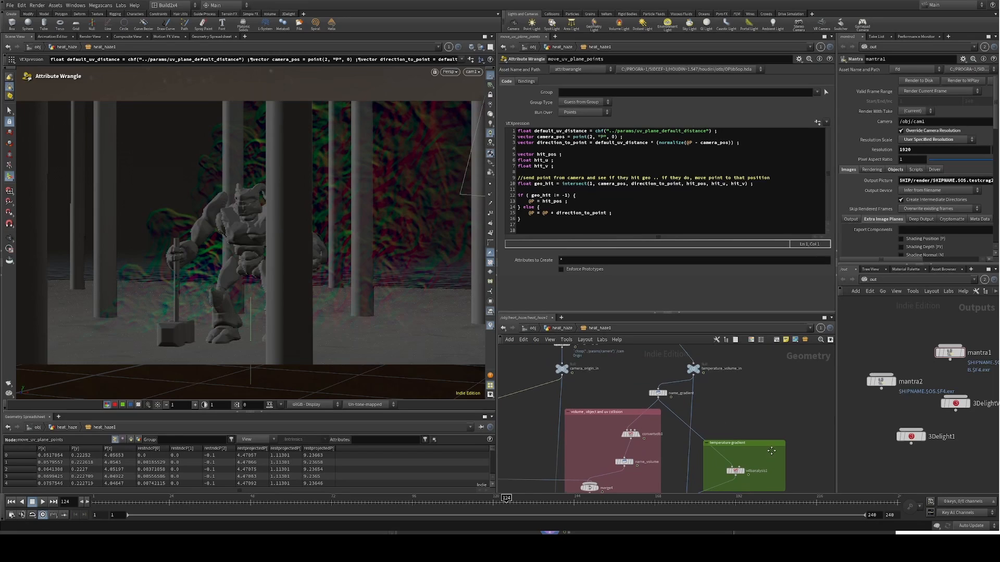
Step: Select the vdbanalysis1 node in the temperature gradient network box to review its operator settings
middle_click_drag(770, 451, 766, 427)
left_click(731, 446)
middle_click_drag(740, 389, 806, 404)
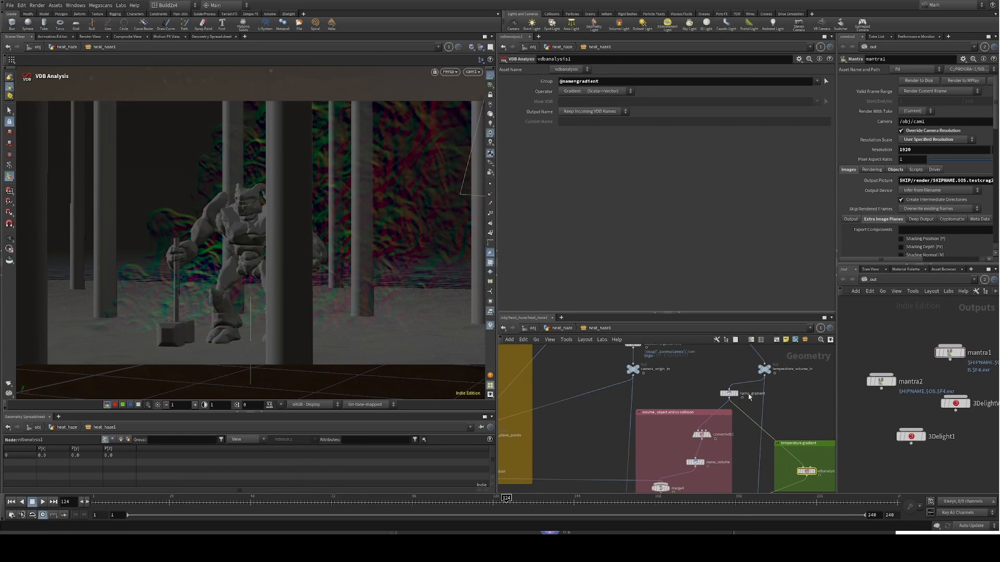
Step: Display the haze_be_here wrangle in the Haze Calculation network box and view the traced rays from an angle
middle_click_drag(794, 423, 804, 363)
middle_click_drag(783, 449, 818, 404)
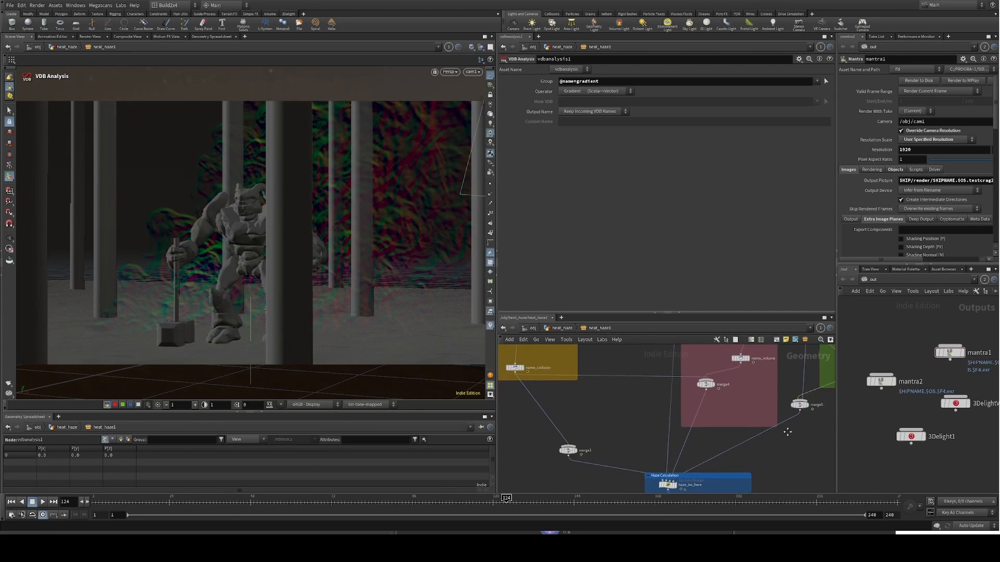
middle_click_drag(764, 462, 671, 363)
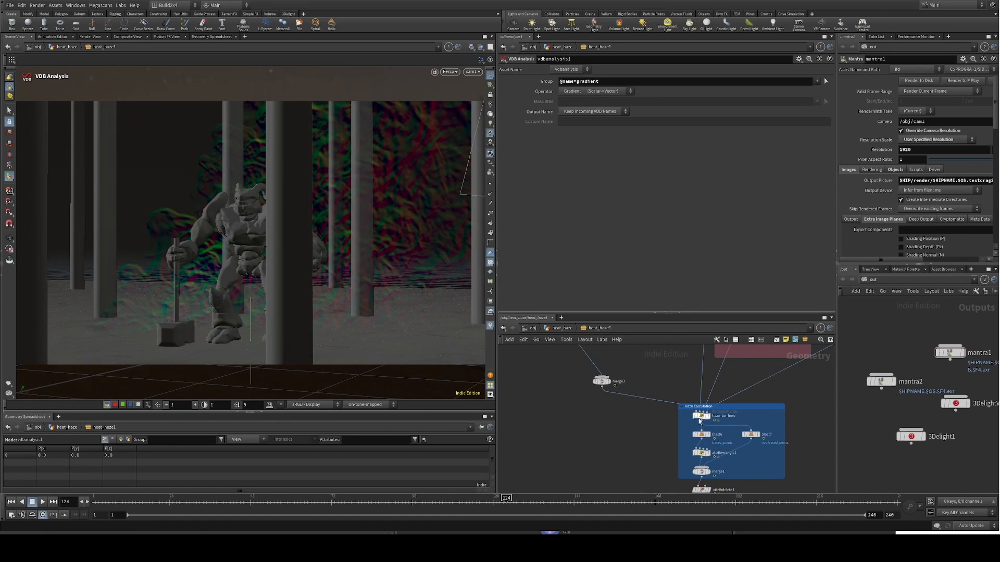
left_click(684, 416)
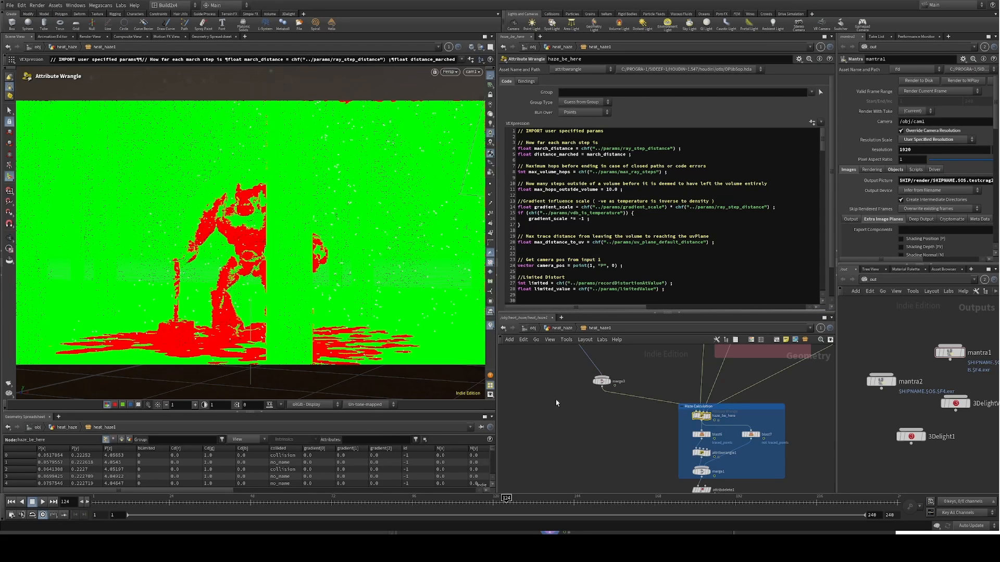
left_click_drag(457, 346, 457, 348, "alt")
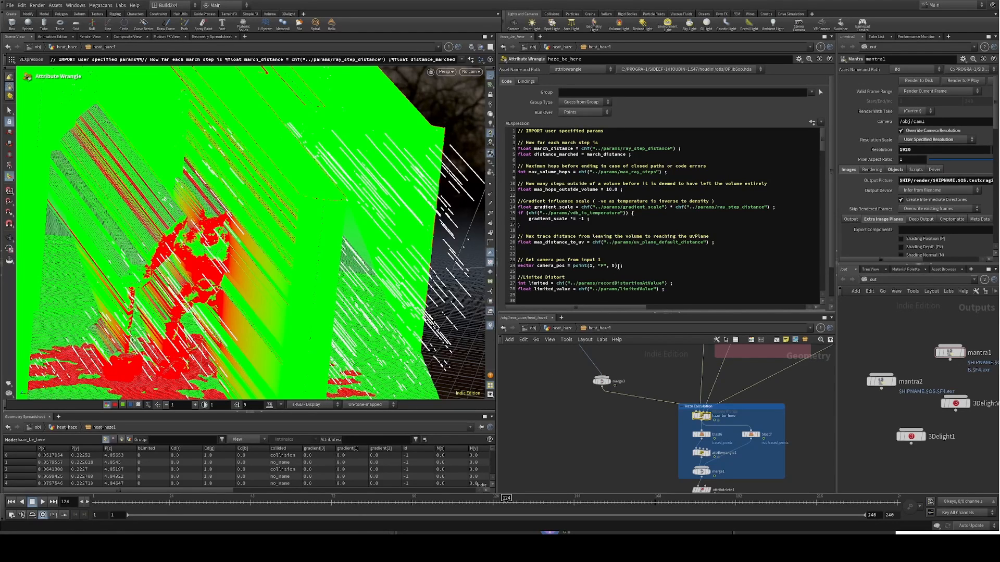
Step: Read through the haze_be_here code from the user parameters to the ray marching loop
scroll(613, 269, "down", 2)
scroll(629, 254, "down", 20)
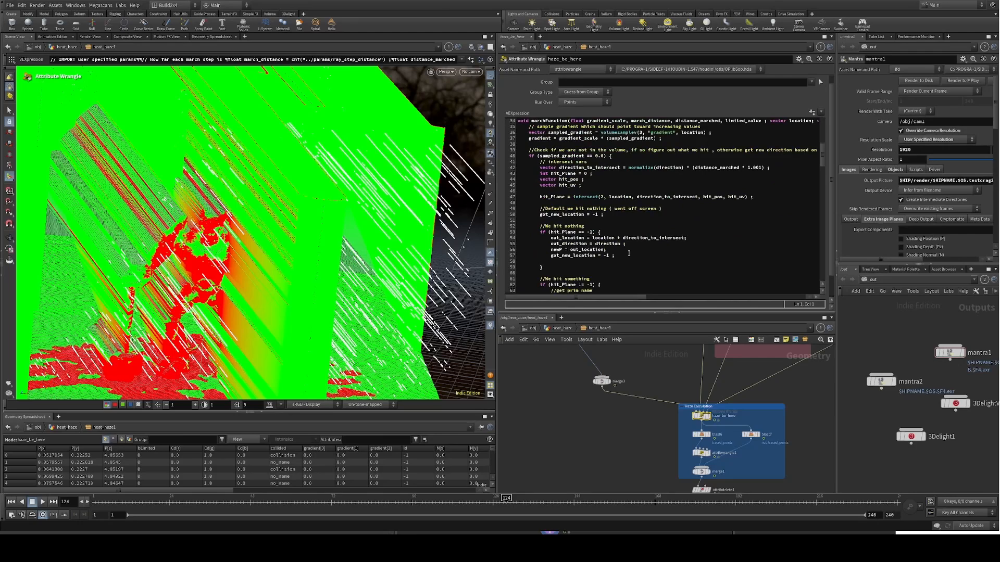
scroll(629, 252, "down", 15)
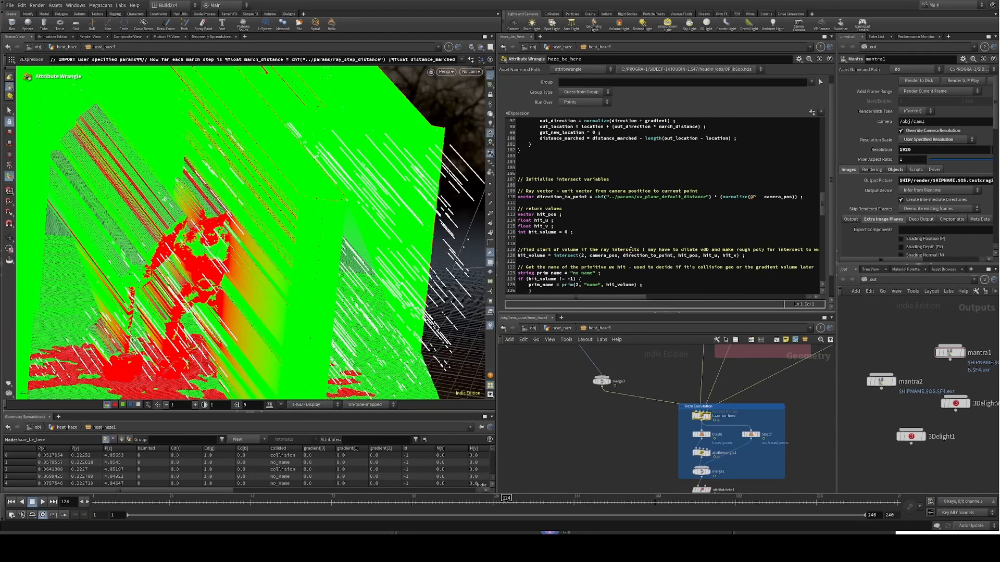
scroll(631, 250, "down", 11)
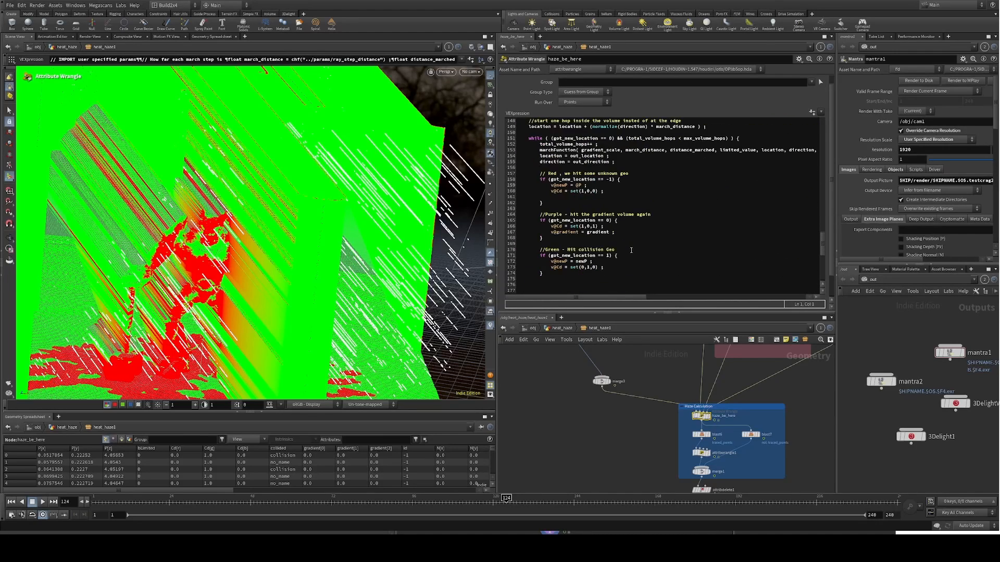
scroll(631, 250, "down", 2)
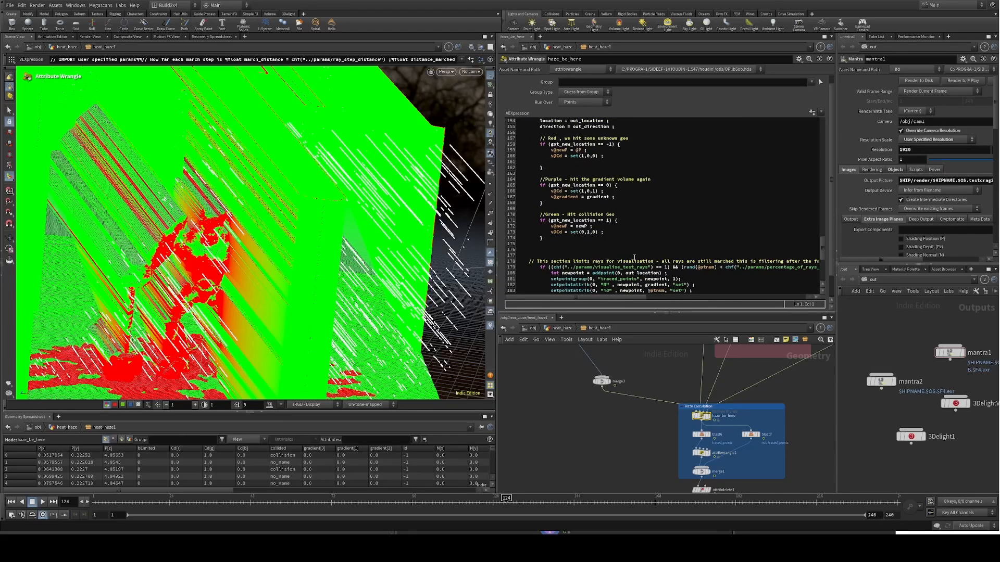
Step: Examine the code's colour-coded hit cases, the test-ray visualisation section and the voxel limit check
left_click(631, 210)
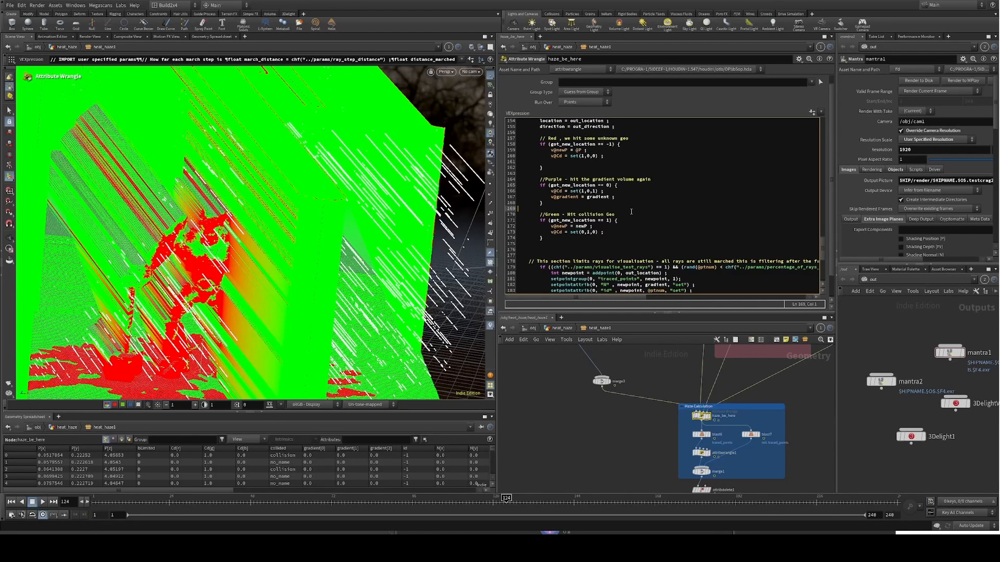
left_click(662, 179)
scroll(673, 181, "up", 2)
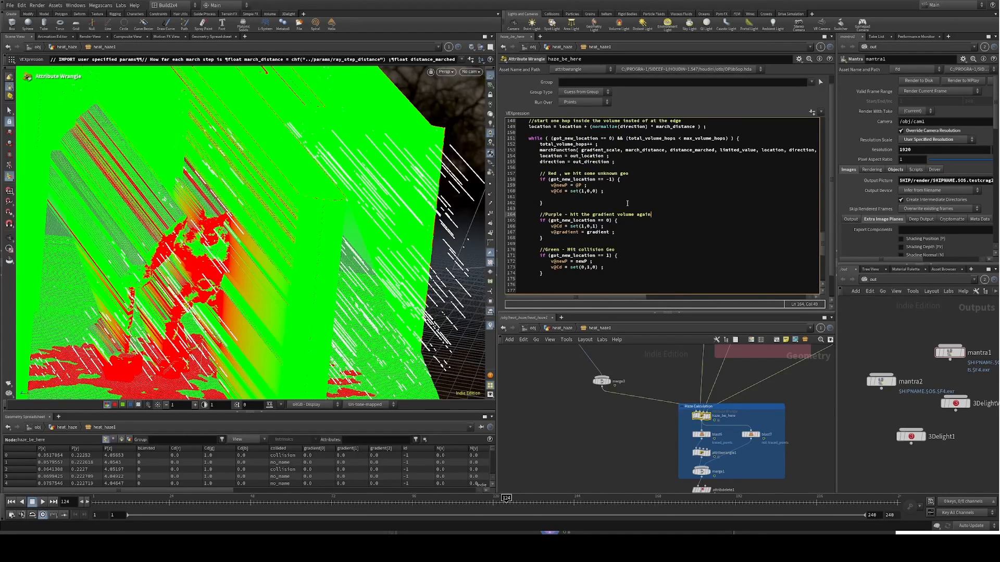
scroll(631, 218, "down", 6)
scroll(638, 229, "up", 3)
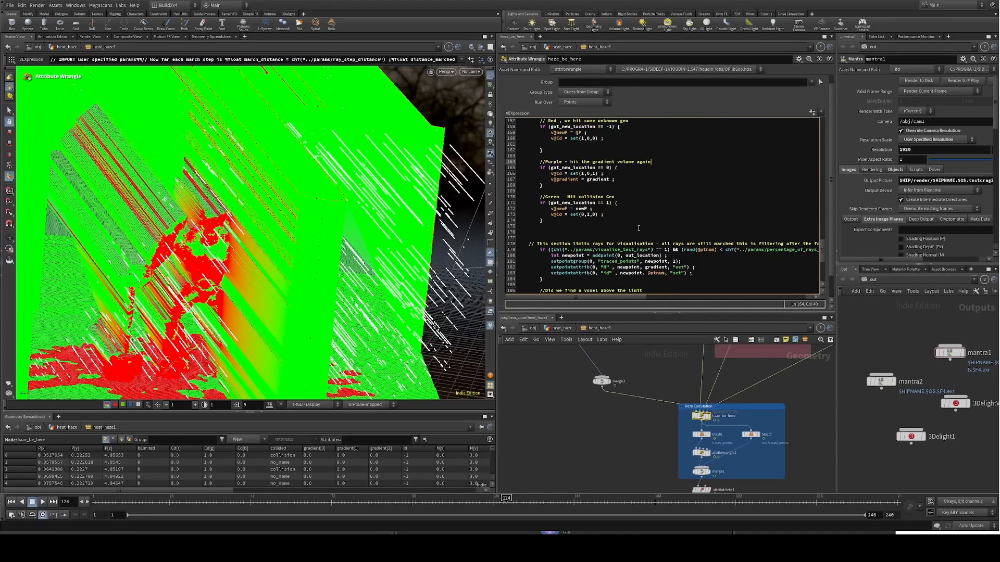
scroll(636, 220, "down", 5)
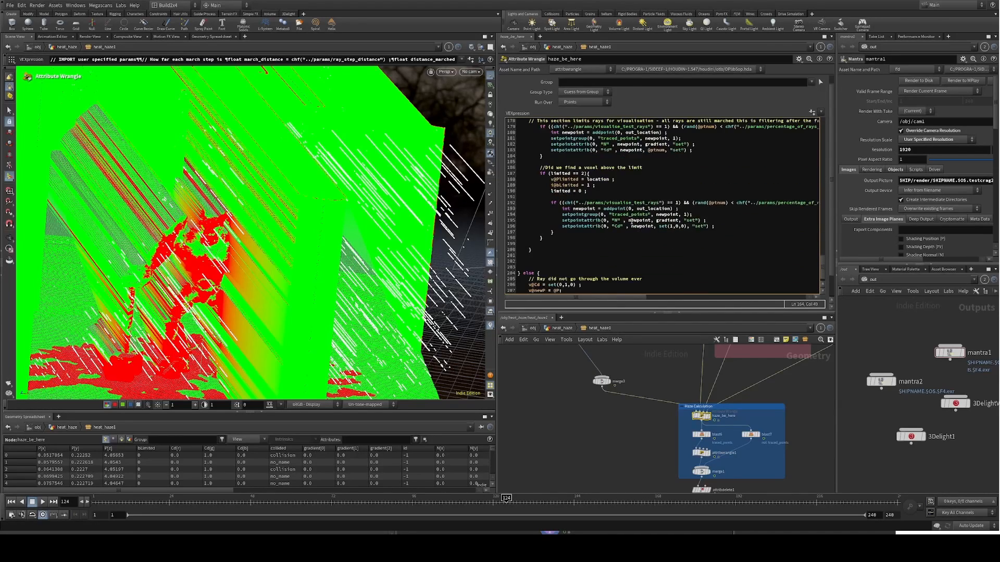
scroll(708, 231, "up", 8)
Step: View the rays together with the camera from farther out, and go back to the marchFunction definition in the code
left_click_drag(822, 244, 822, 262)
left_click_drag(407, 265, 208, 313)
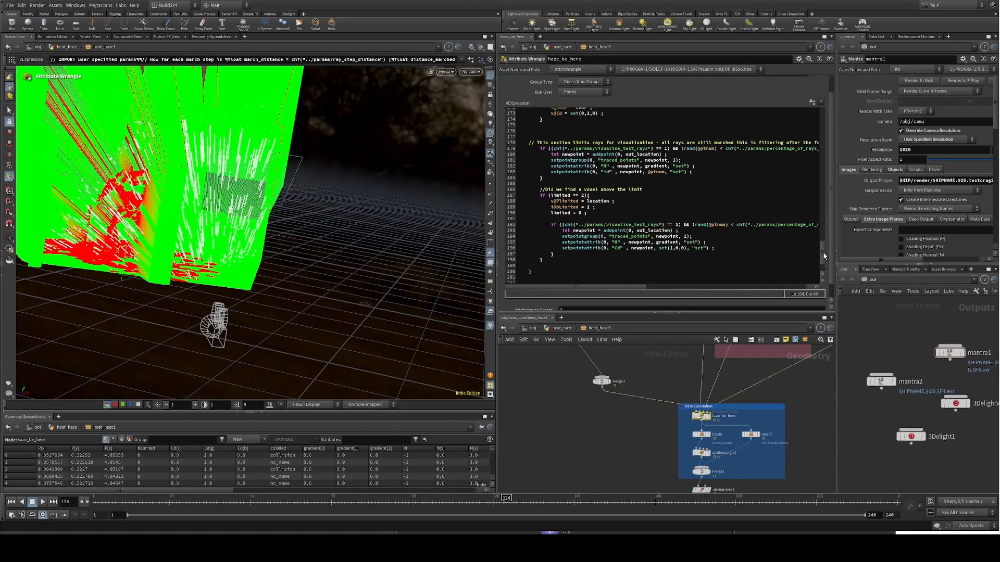
left_click_drag(824, 255, 817, 135)
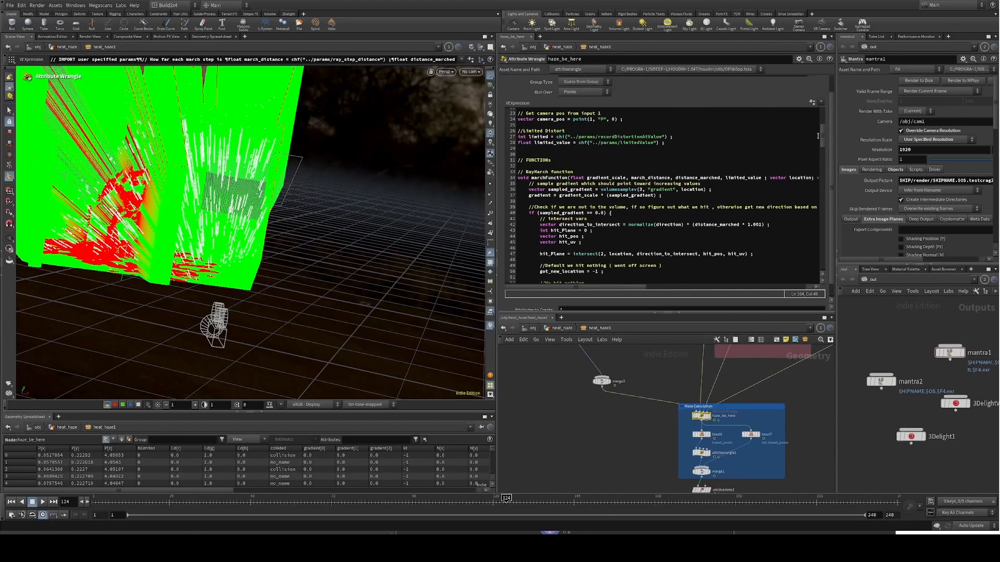
Step: Go to the gradient sampling line in marchFunction and view the traced rays from the side
left_click(632, 189)
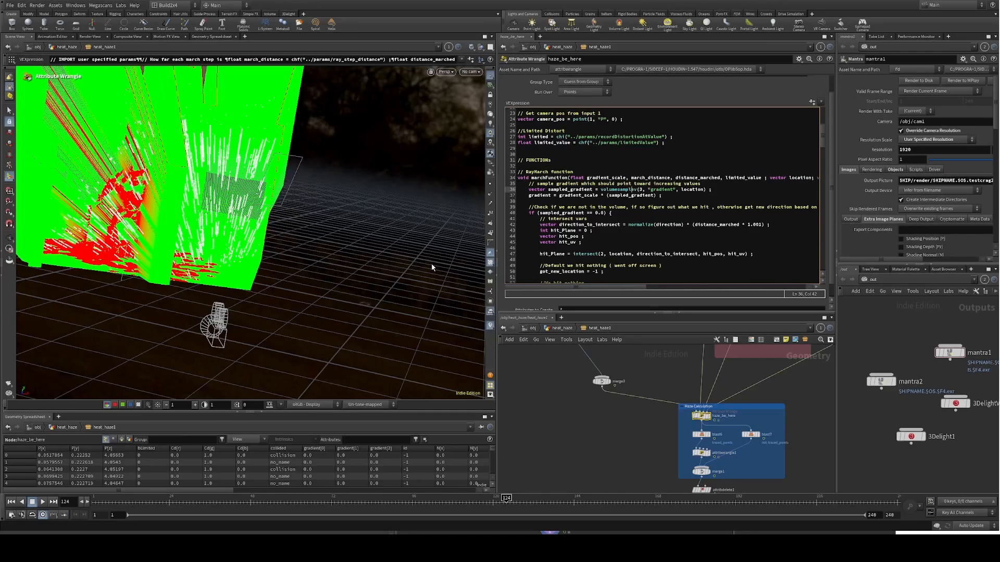
left_click_drag(311, 265, 306, 224, "alt")
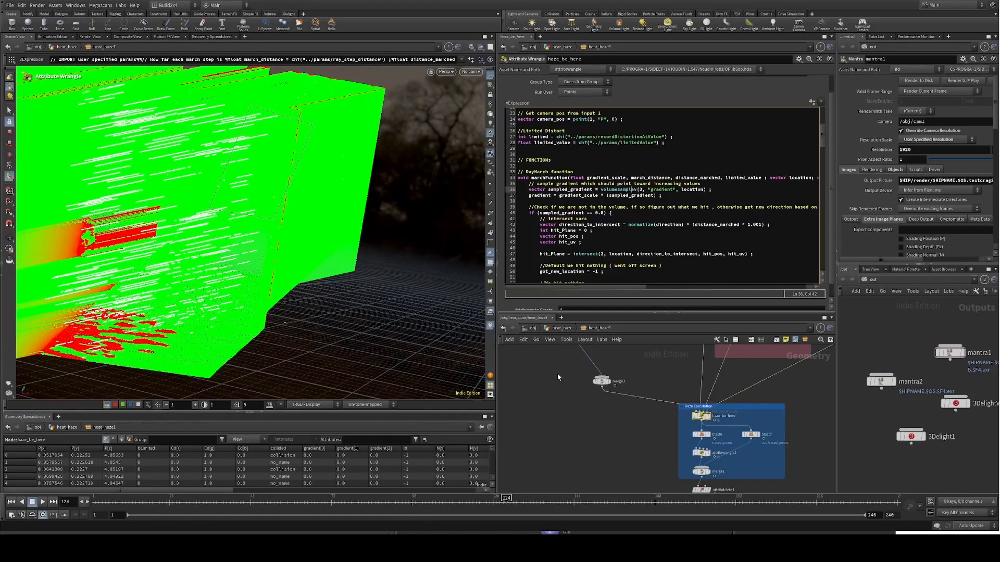
left_click(558, 387)
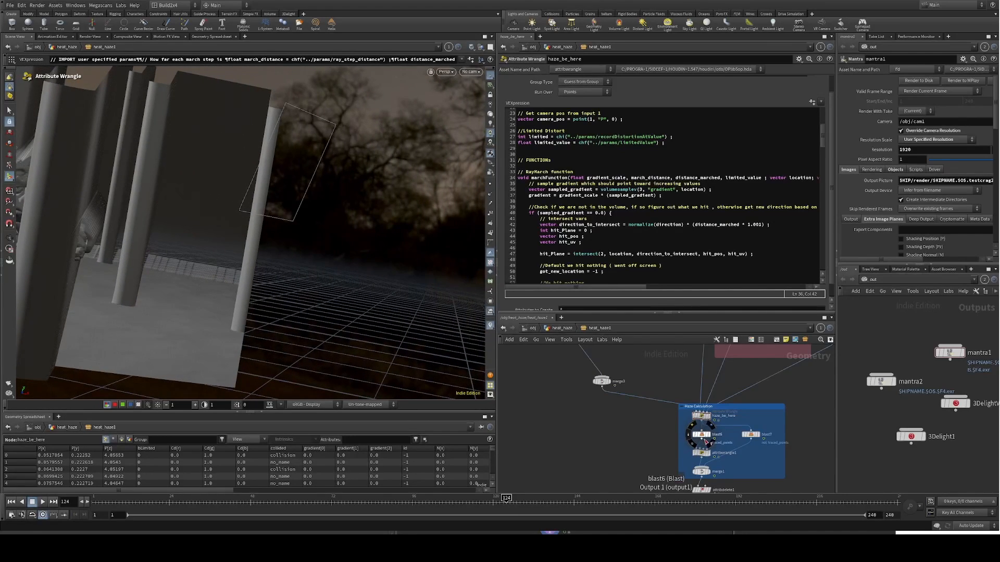
Step: Open the attribwrangle1 code that works out the iDistort values and view its result through cam1
middle_click_drag(761, 454, 722, 433)
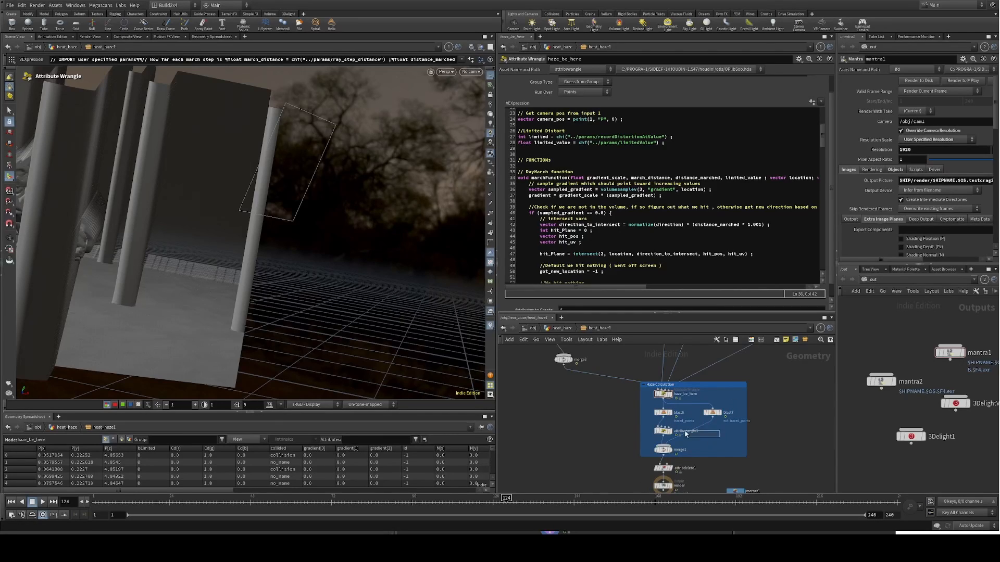
left_click_drag(694, 435, 647, 421)
left_click(671, 431)
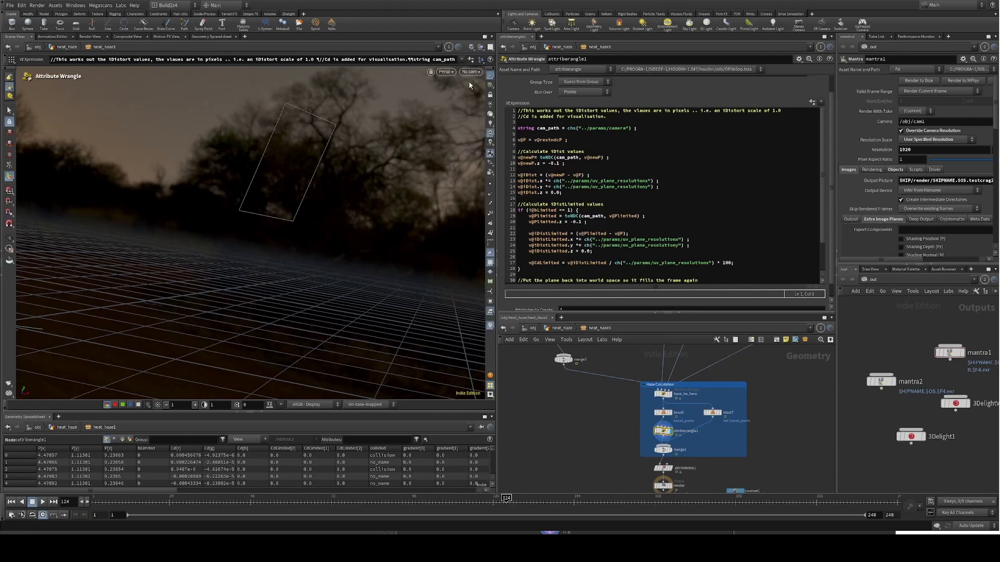
left_click(473, 109)
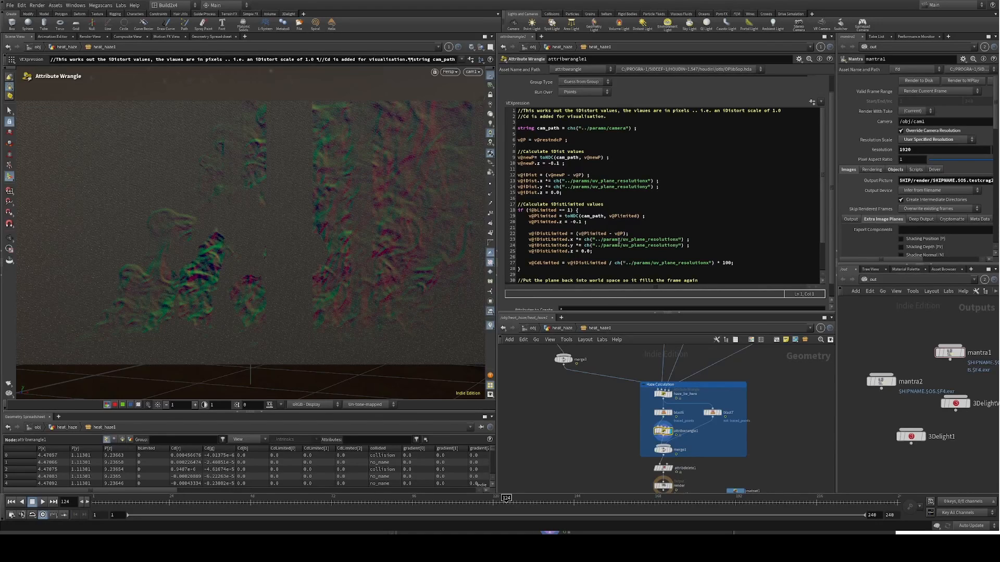
Step: Show which point attributes attribdelete1 keeps and go back up to the heat_haze network
middle_click_drag(619, 467, 589, 400)
left_click(631, 402)
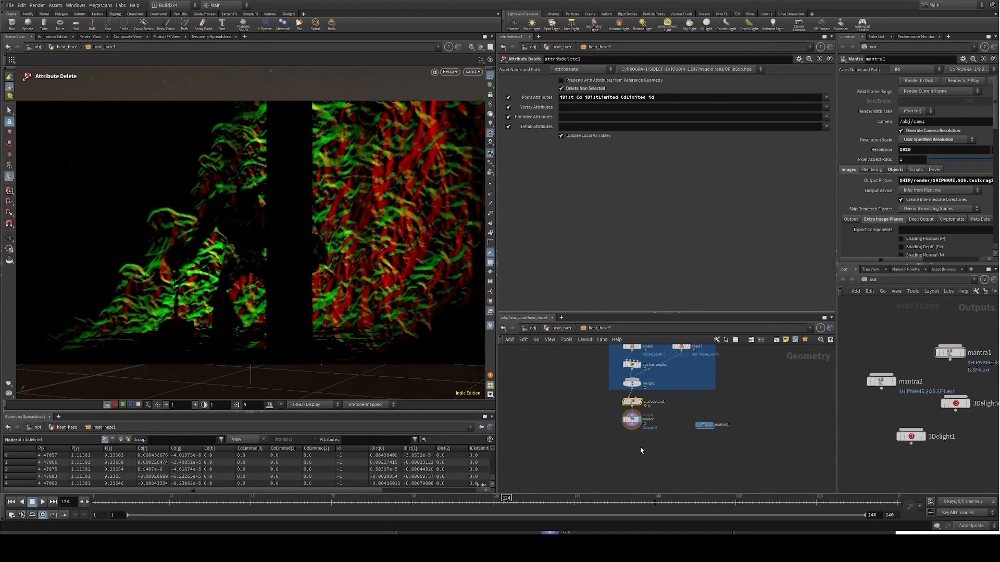
key("u")
Step: Inspect the blast2 and pointwrangle1 settings downstream of the hh2_iDist_cache node
middle_click_drag(641, 451, 610, 418)
left_click_drag(671, 419, 722, 424, "ctrl")
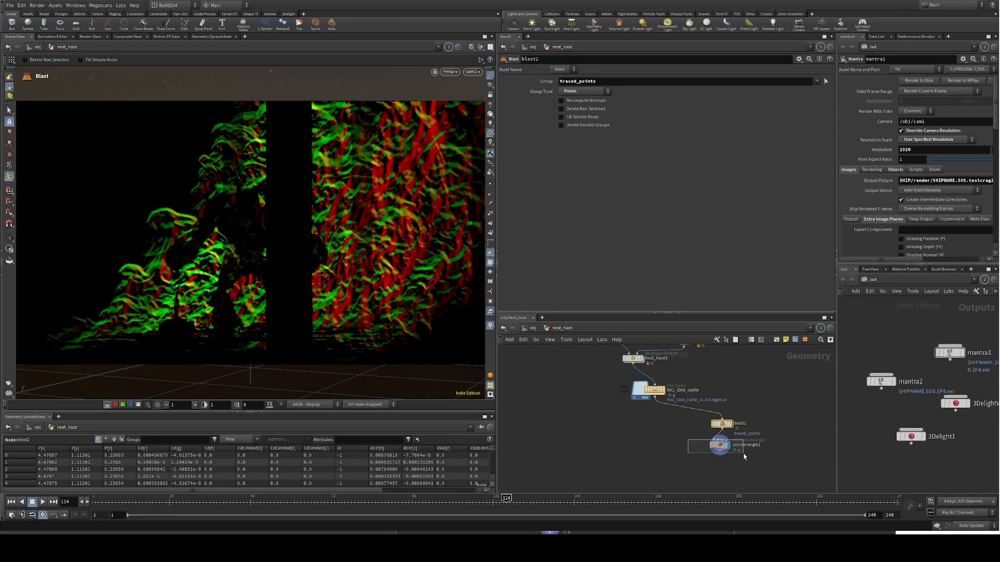
left_click(722, 444)
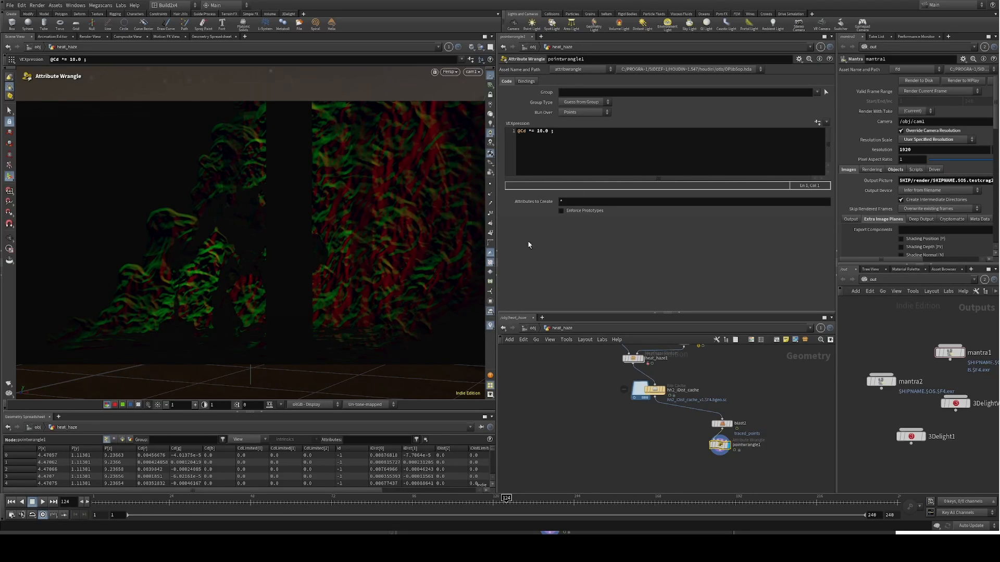
Step: Sort the point data of hh2_iDist_cache by its iDist and iDistLimited values, and reselect pointwrangle1
left_click(655, 390)
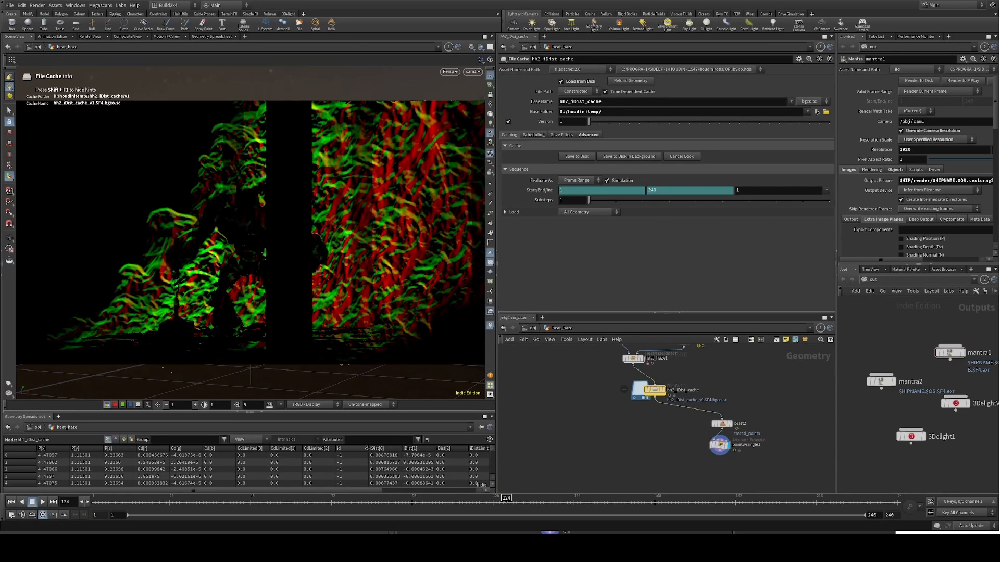
left_click_drag(222, 494, 316, 496)
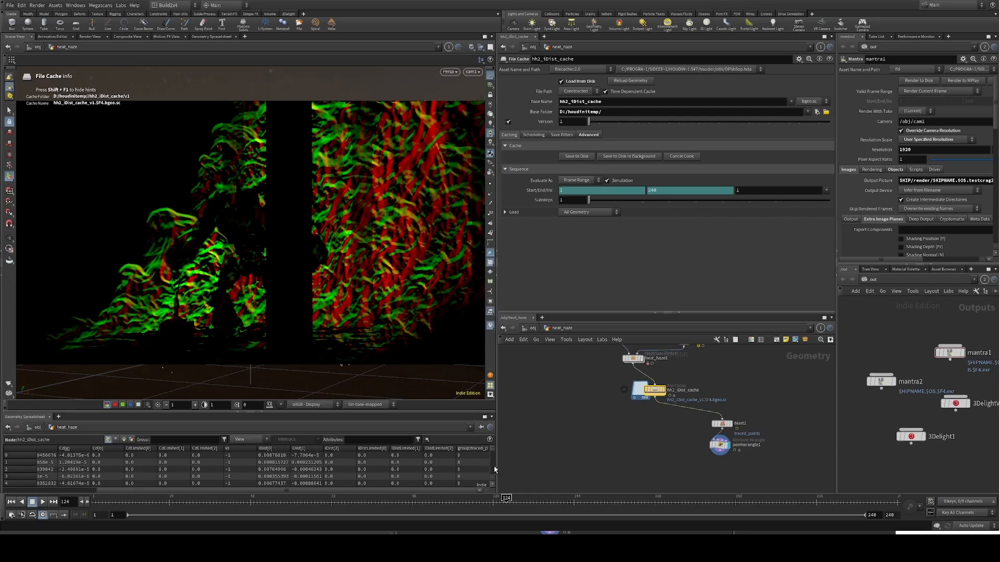
left_click(278, 449)
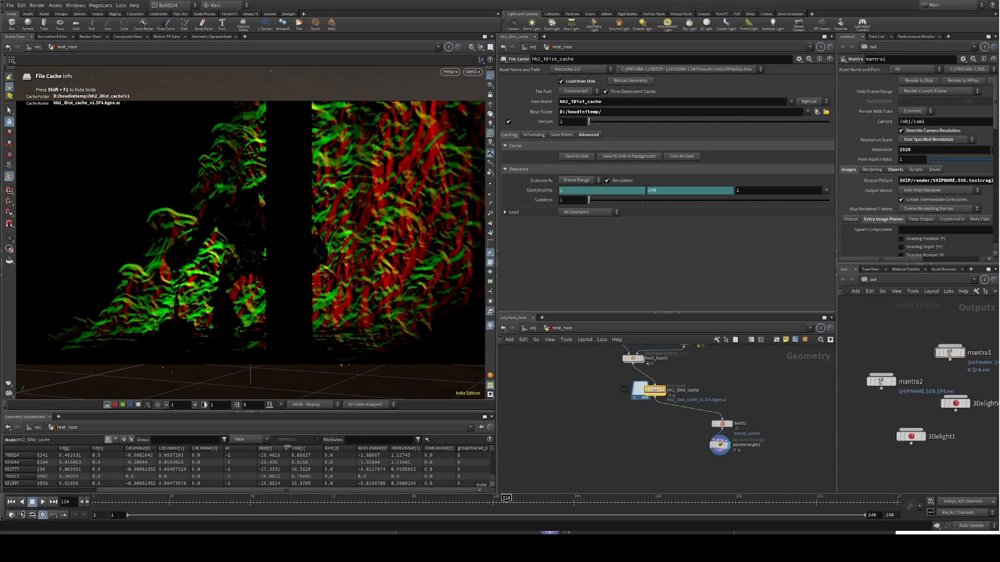
left_click(277, 450)
left_click(276, 449)
left_click(375, 450)
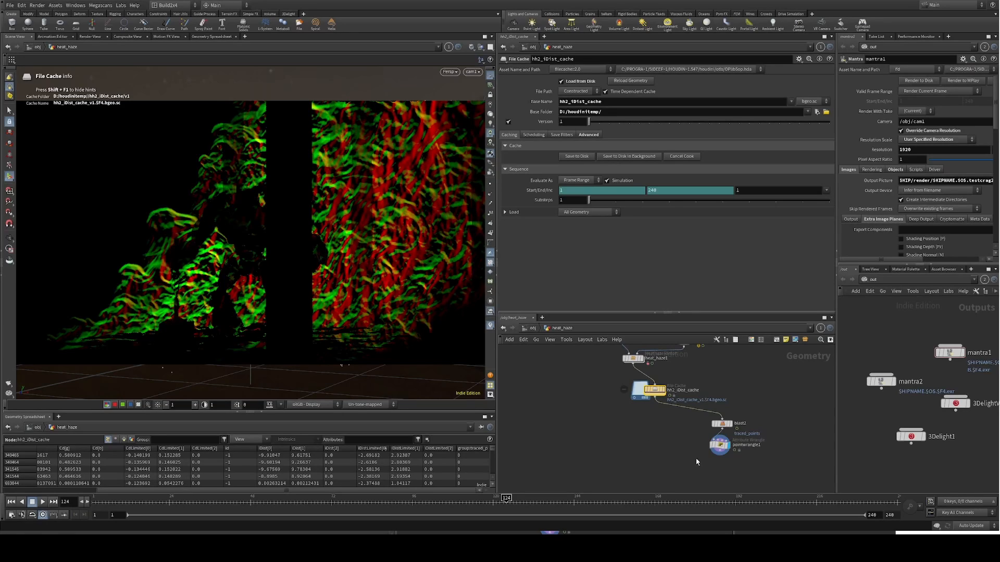
left_click_drag(737, 470, 685, 439)
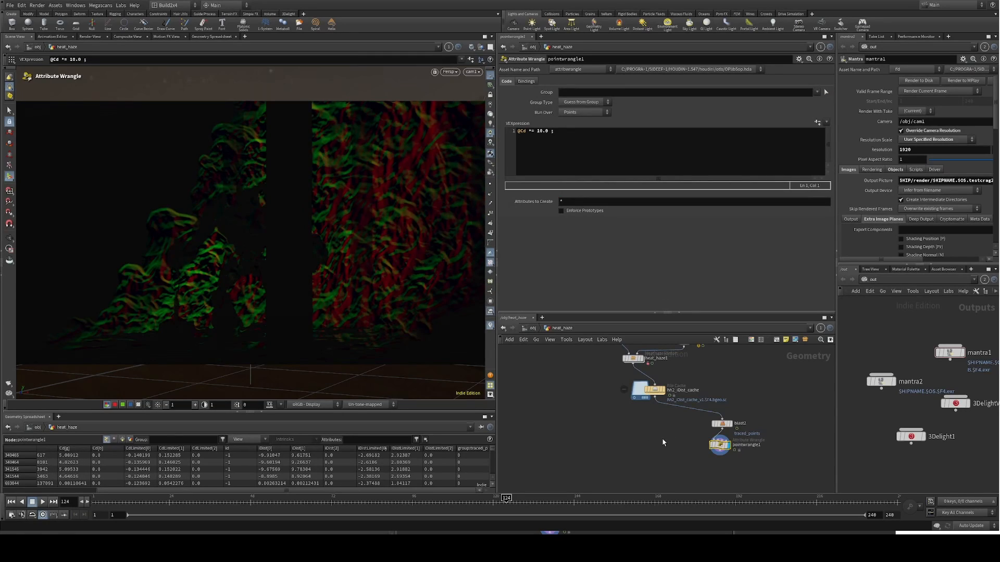
left_click_drag(667, 421, 746, 433)
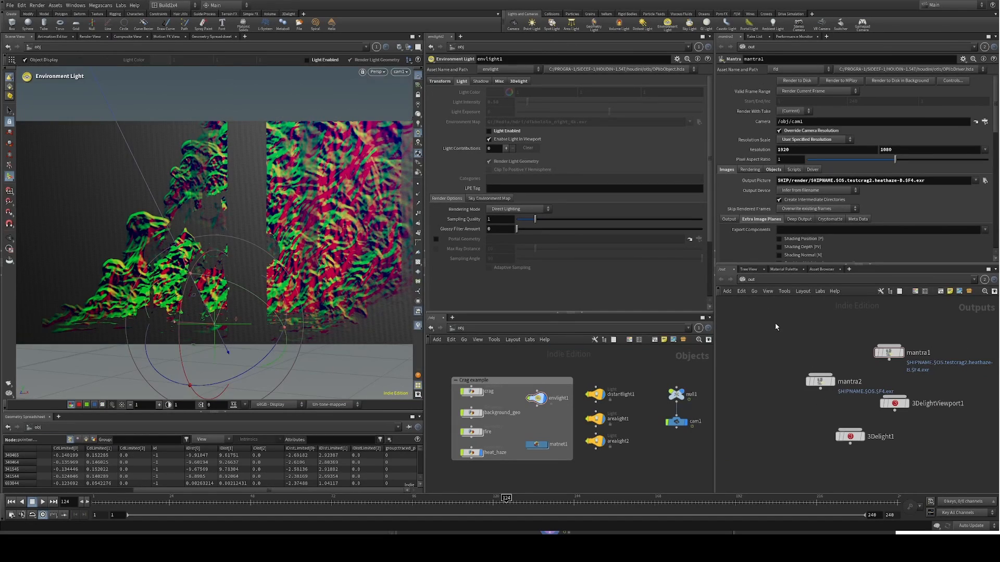
Step: Select mantra1 in the out network and render its frame to MPlay
left_click_drag(826, 322, 919, 377)
left_click(841, 312)
left_click_drag(841, 312, 922, 371)
left_click(848, 81)
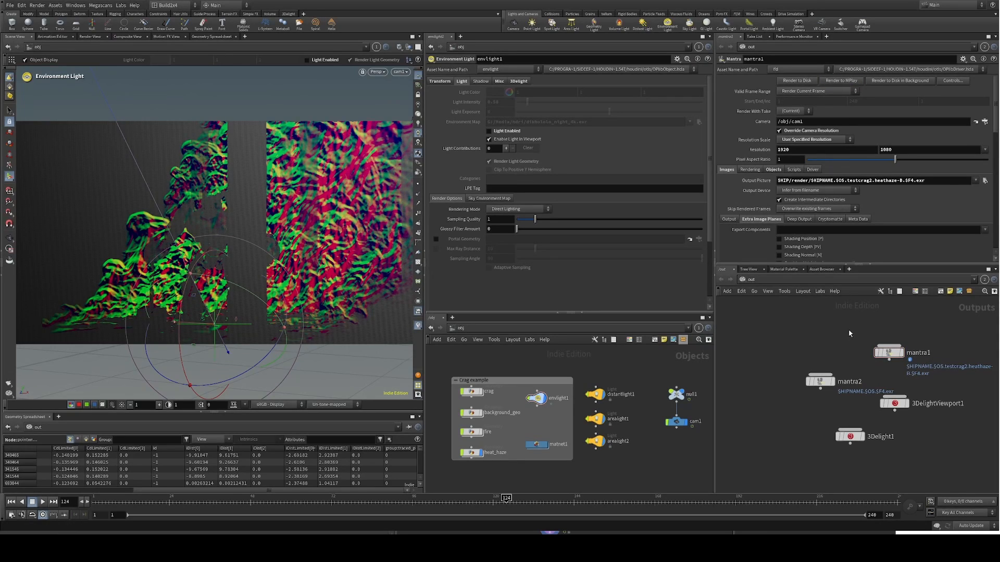
Step: Examine mantra1's extra image planes, including the iDist and iDistLimited VEX variables
scroll(851, 189, "down", 2)
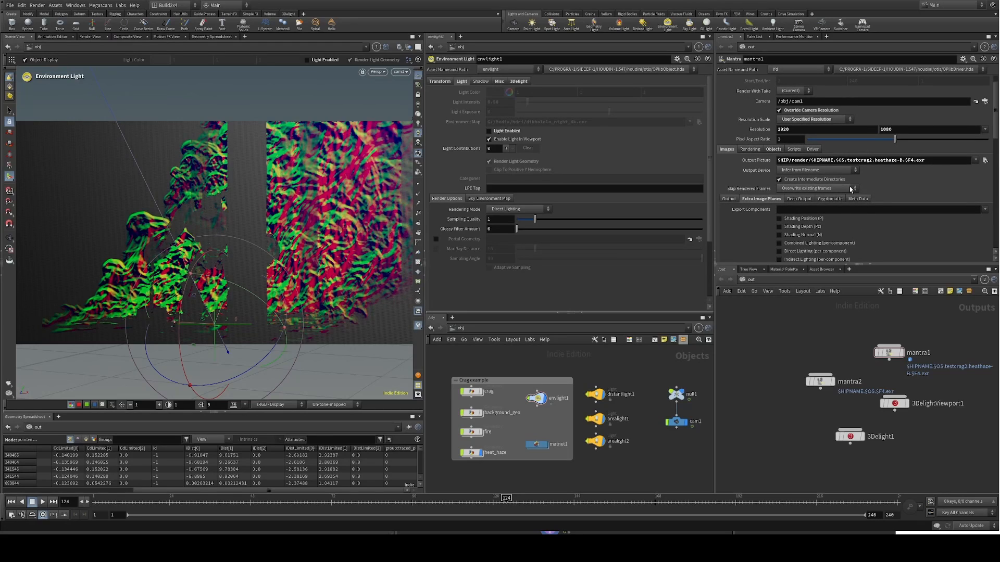
scroll(849, 187, "down", 1)
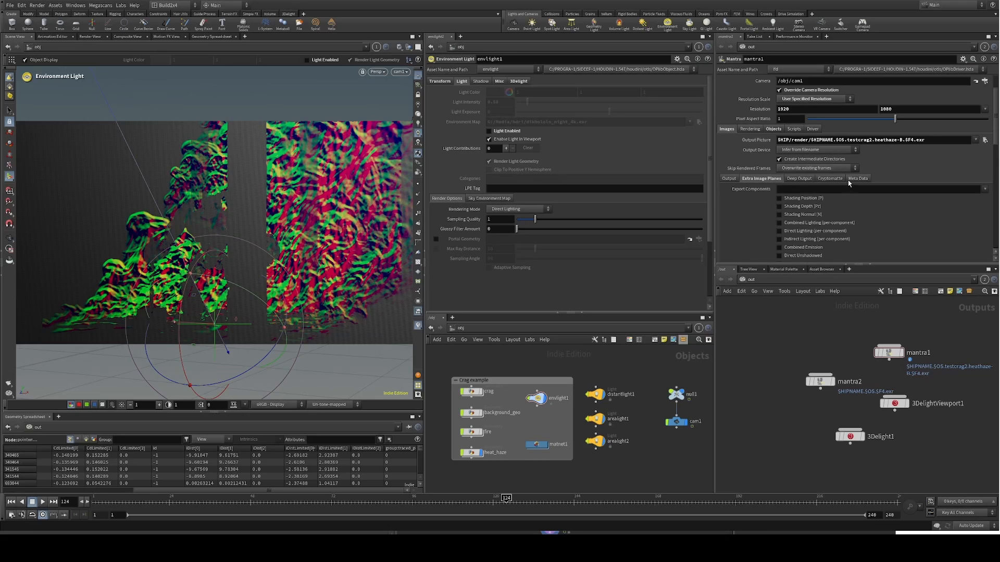
scroll(864, 185, "down", 3)
scroll(867, 185, "down", 4)
scroll(824, 163, "down", 10)
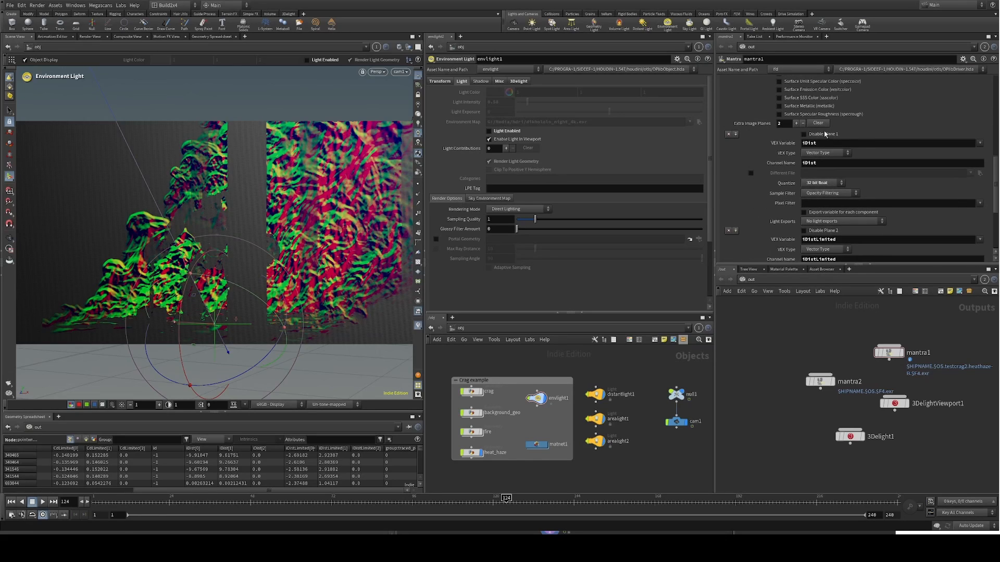
double_click(838, 145)
left_click_drag(851, 240, 800, 241)
Step: Show the heat_haze object's render settings and its assigned iDist material path
double_click(469, 454)
left_click(469, 453)
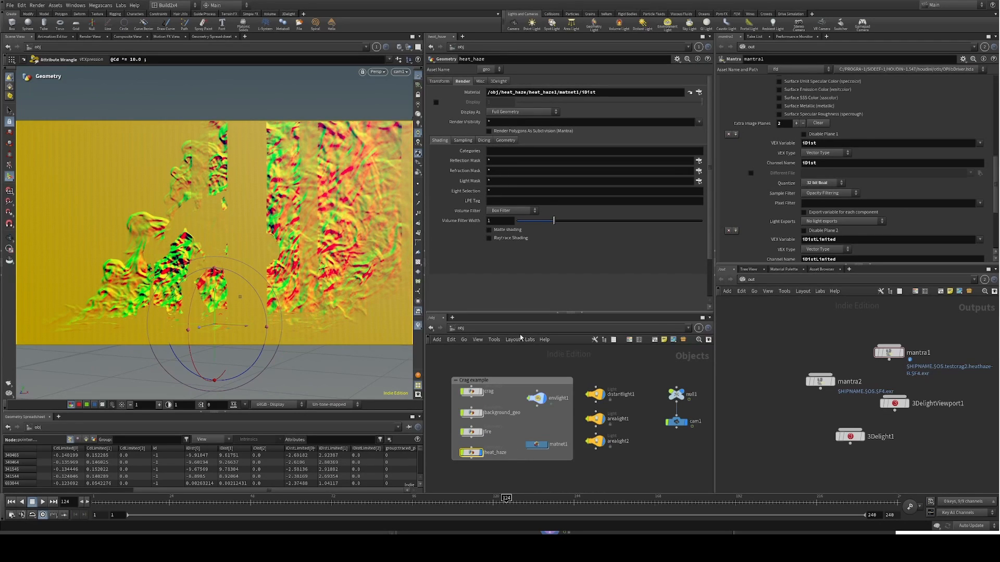
left_click(546, 94)
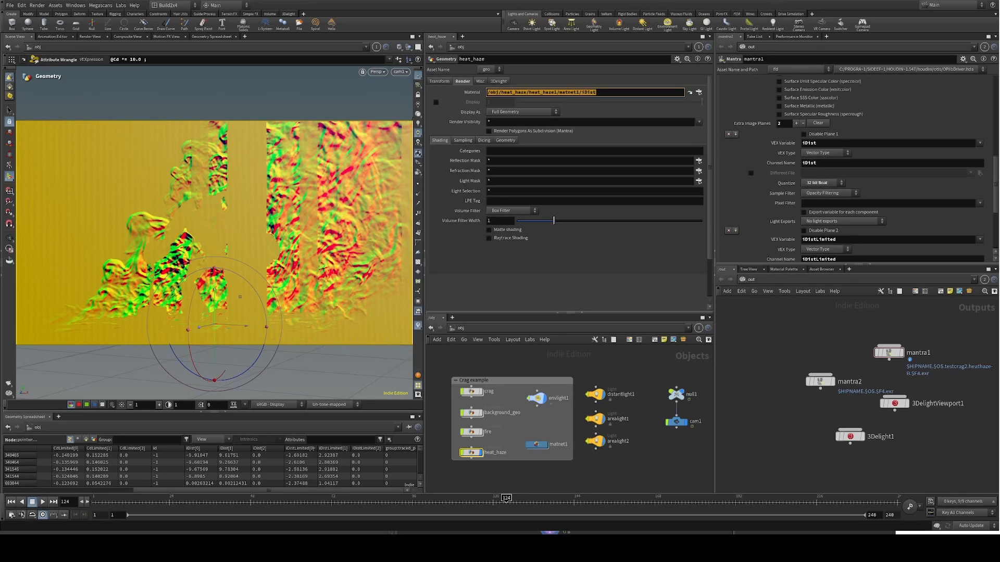
Step: Switch to MPlay and look at the rendered iDist image plane
key("alt+Tab")
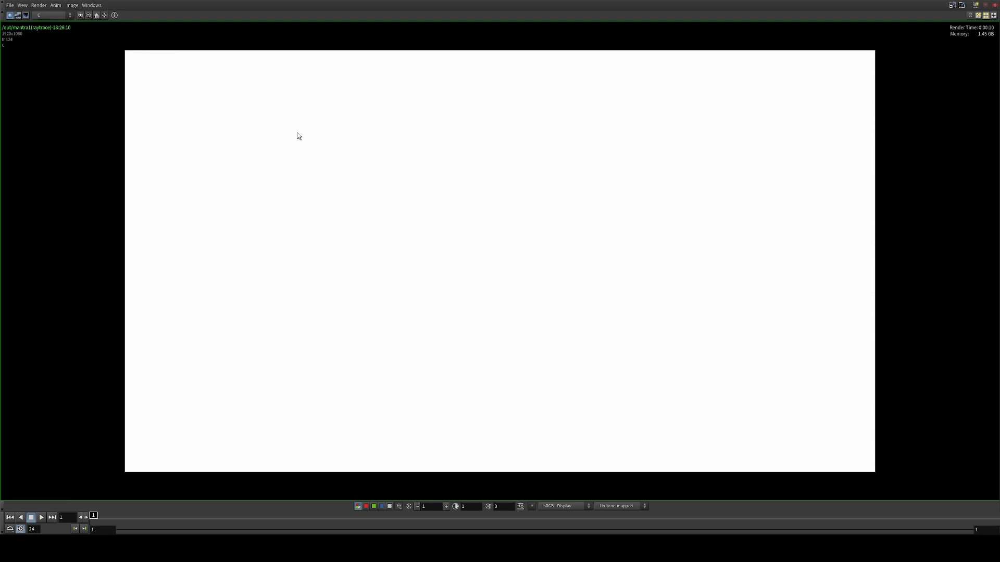
left_click(52, 16)
left_click(43, 30)
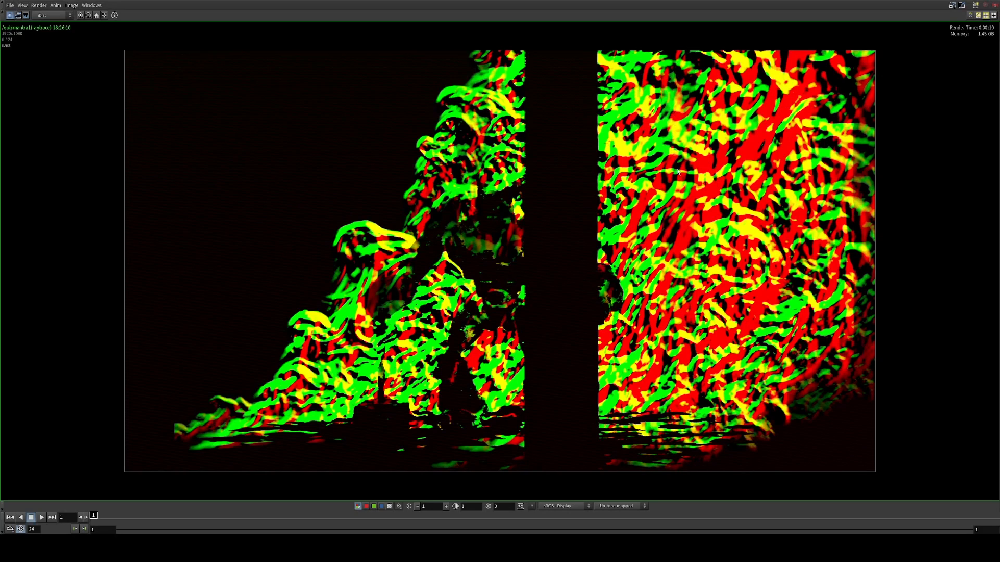
left_click(57, 42)
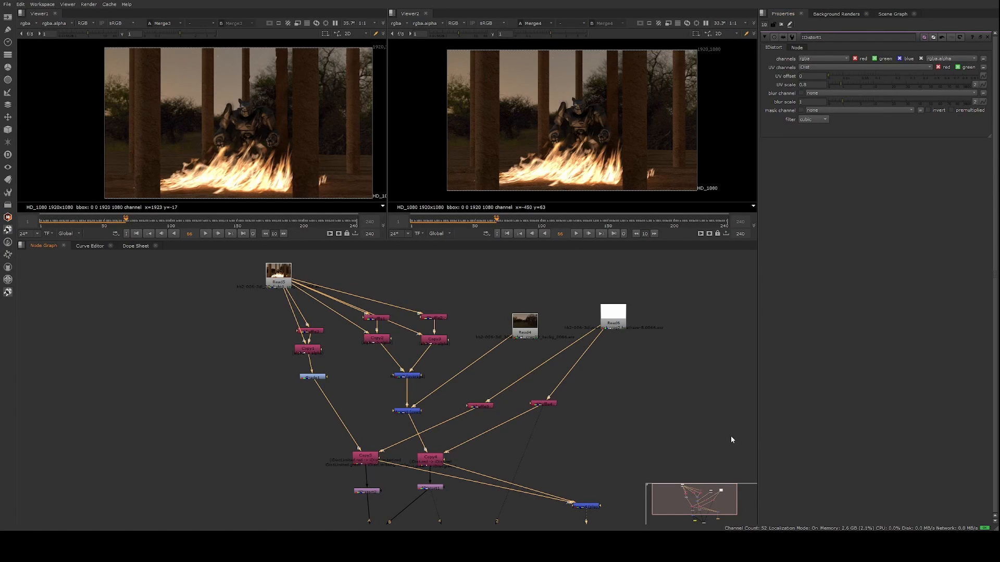
Step: Look over the Nuke composite's Read nodes, from the fire beauty render to the background and heat haze renders
middle_click_drag(458, 298, 505, 328)
left_click_drag(552, 306, 592, 379)
left_click(539, 302)
left_click_drag(286, 269, 375, 325)
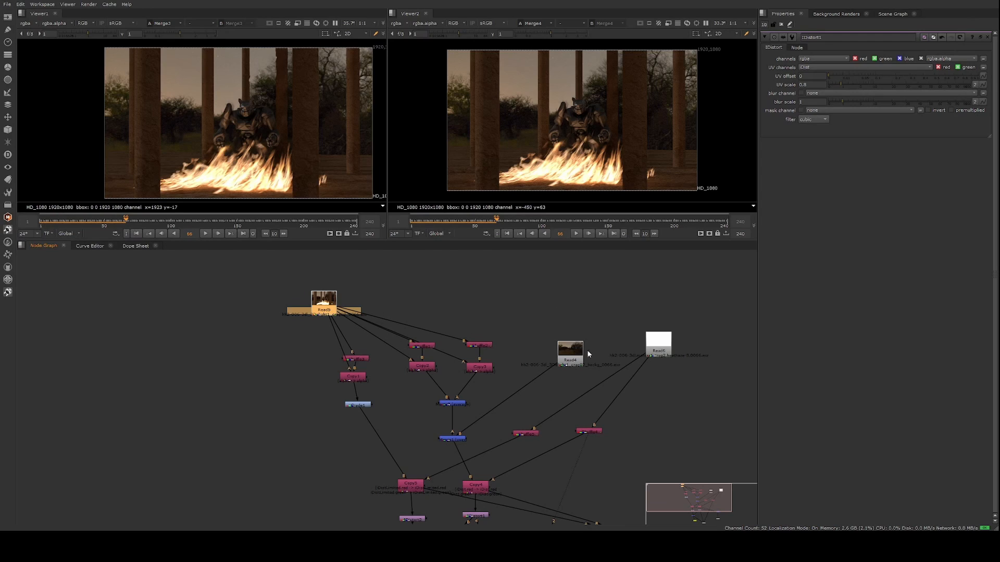
left_click_drag(641, 303, 701, 374)
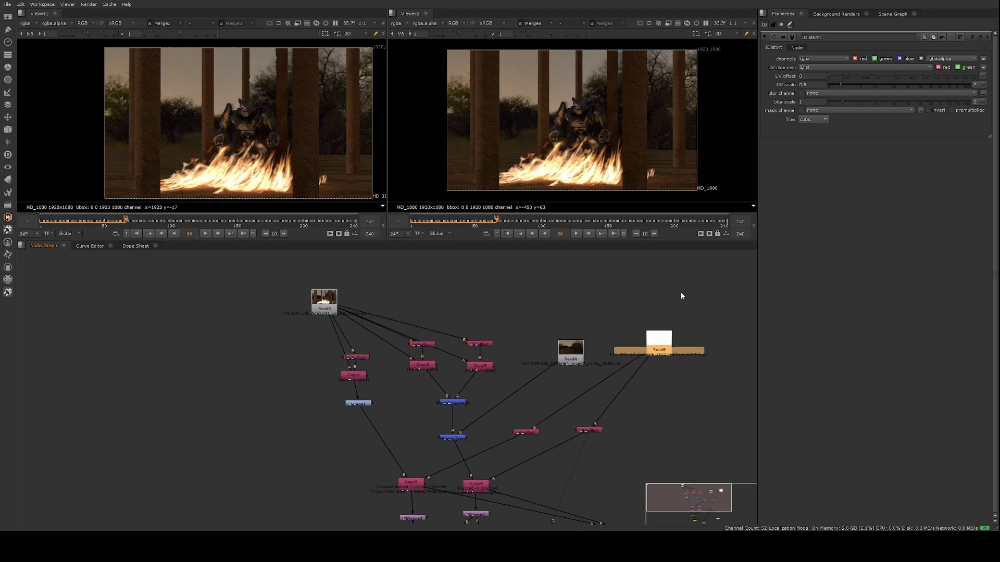
middle_click_drag(680, 295, 664, 270)
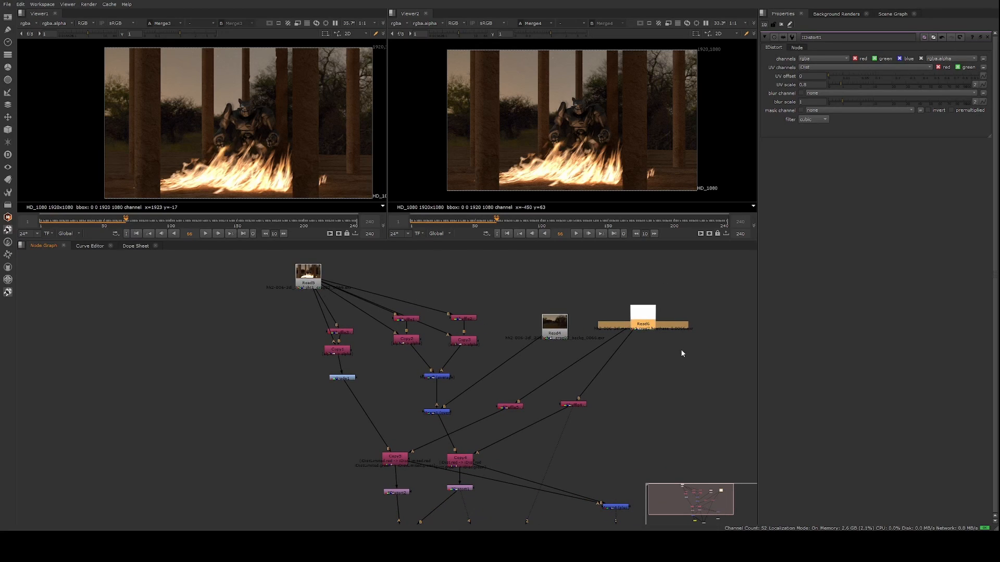
Step: Open the properties of the two Shuffle nodes that route iDist and iDistLimited from the heat haze render into rgba
middle_click_drag(682, 353, 680, 333)
left_click_drag(612, 399, 552, 369)
double_click(575, 385)
double_click(510, 386)
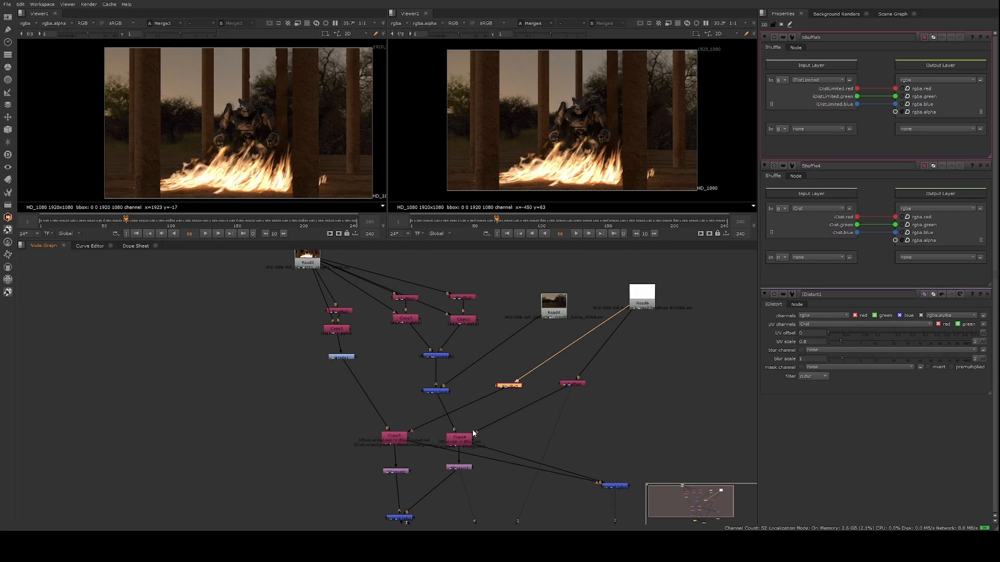
Step: View the IDistort2 output for the fire in Viewer2, then show the undistorted Merge4 composite again
middle_click_drag(694, 402, 692, 351)
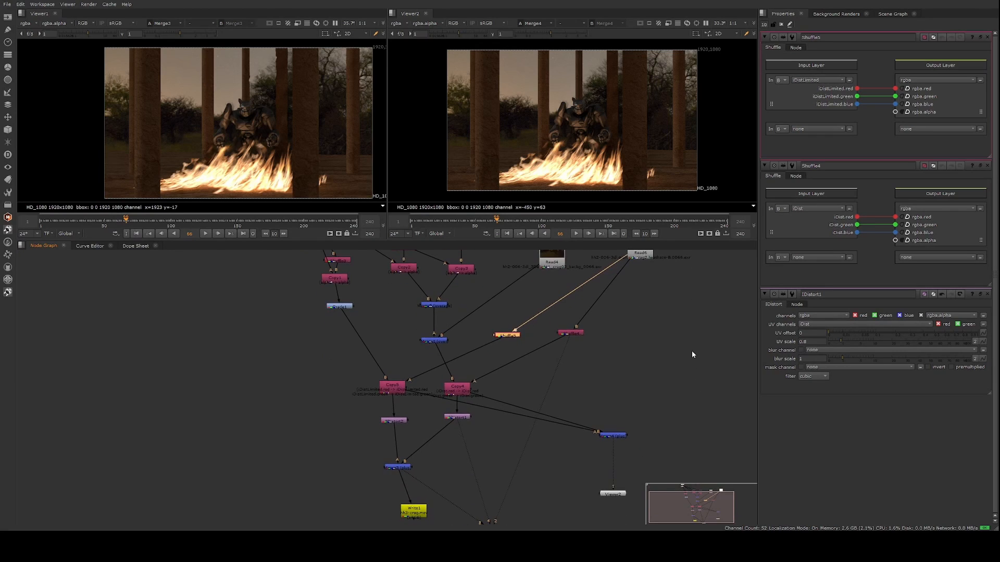
middle_click_drag(445, 452, 433, 419)
left_click_drag(350, 391, 423, 421)
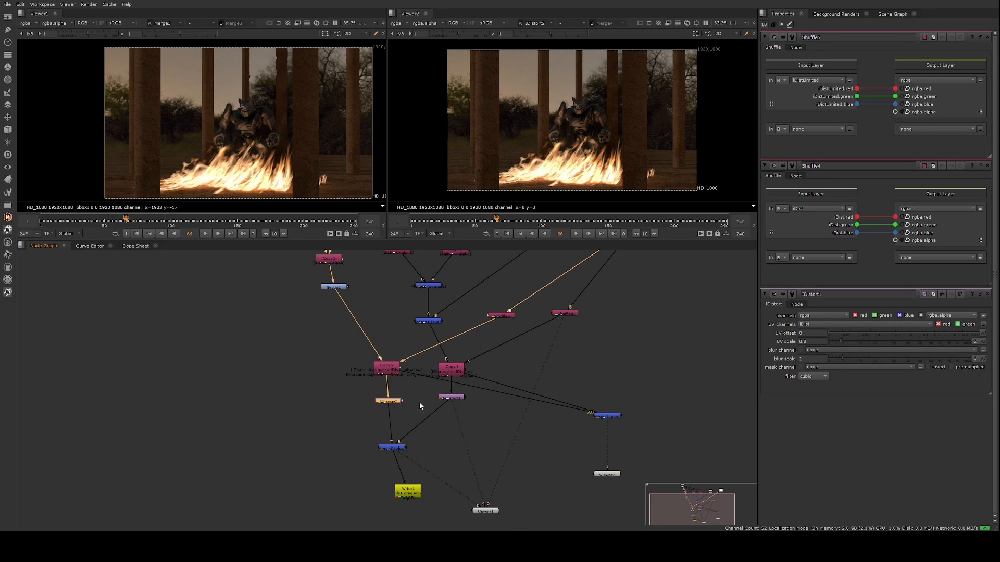
key("1")
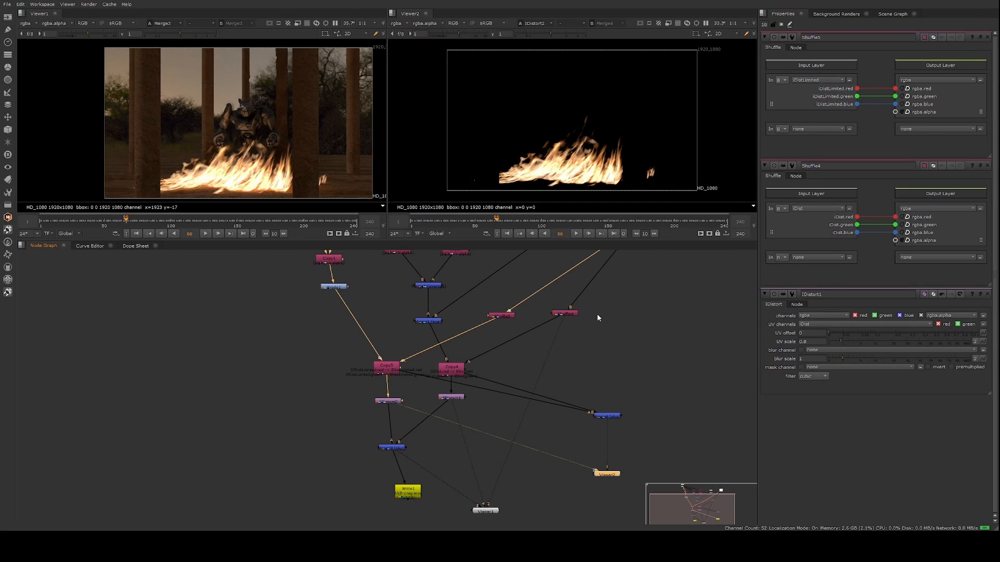
left_click(631, 436)
left_click(605, 416)
key("1")
left_click(640, 379)
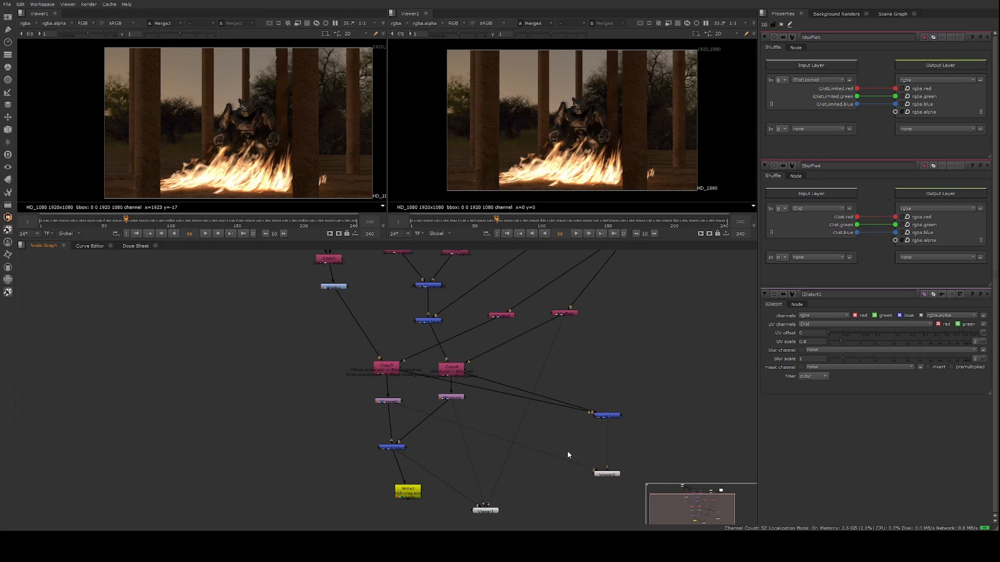
Step: Open the properties of the Copy4 node that copies the iDist red and green channels into the merged background
middle_click_drag(569, 451, 568, 448)
middle_click_drag(585, 360, 676, 350)
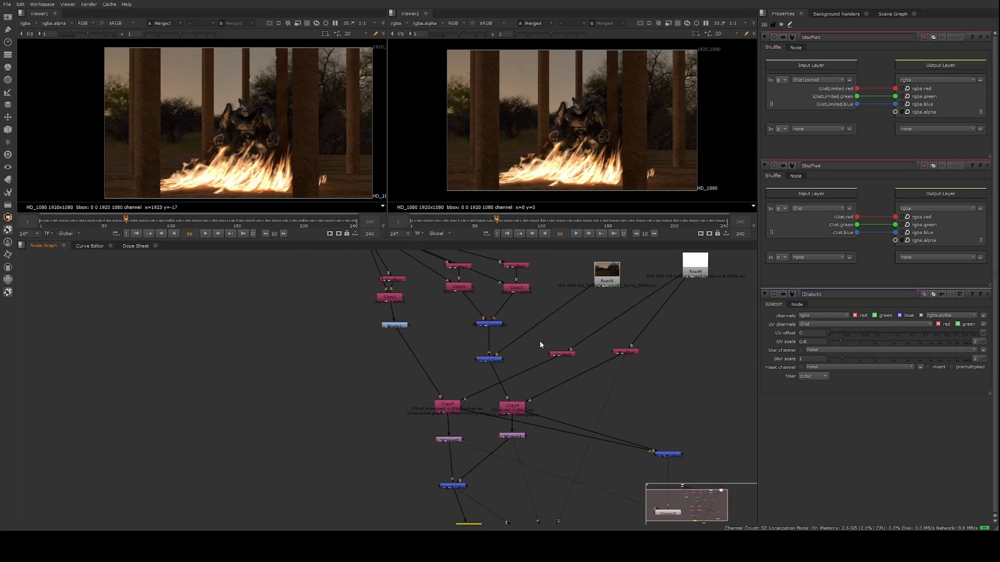
middle_click_drag(556, 431, 565, 401)
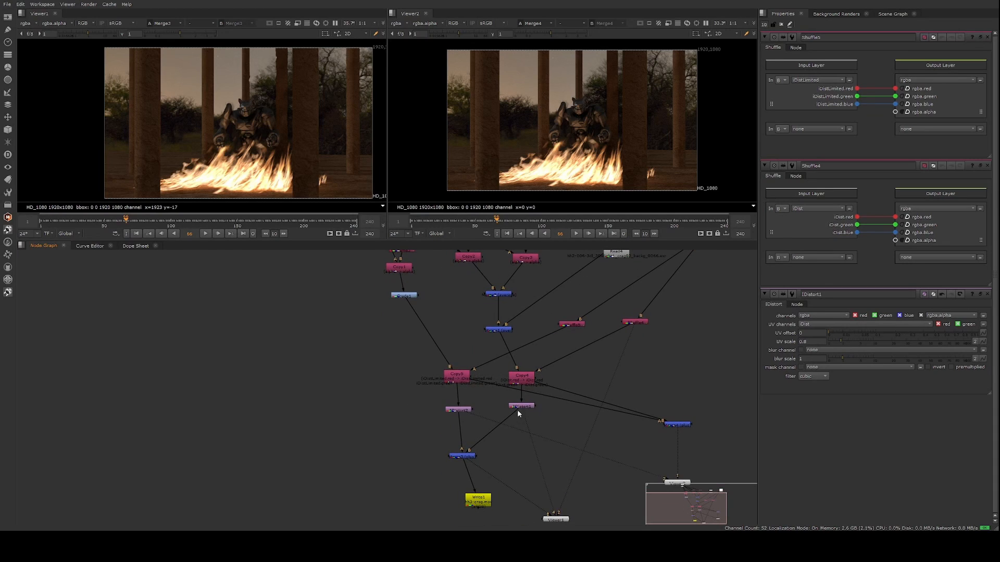
left_click(519, 381)
double_click(529, 377)
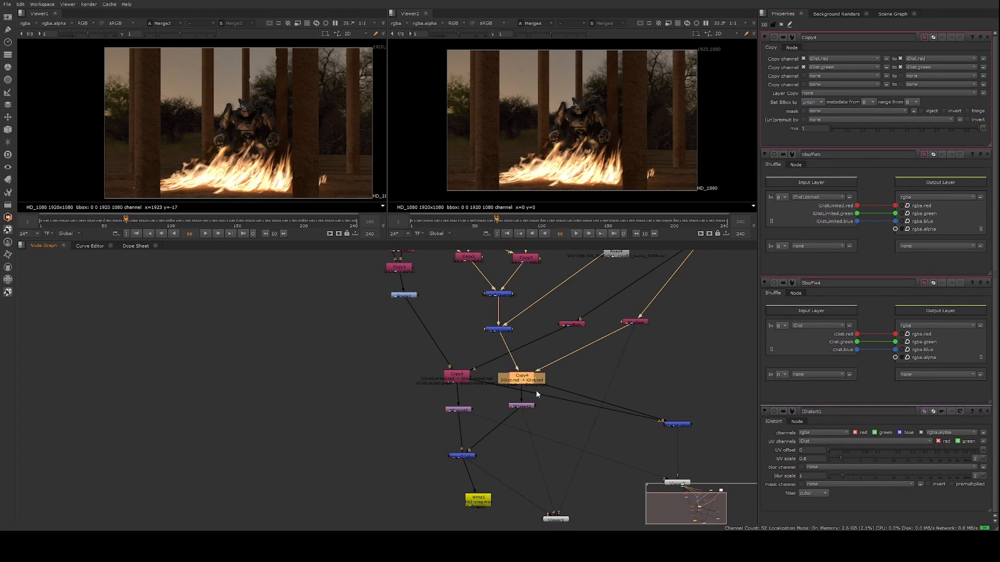
Step: Open the properties of the IDistort node below Copy4, then select the neighbouring Copy node that copies the iDistLimited channels into the fire
double_click(521, 407)
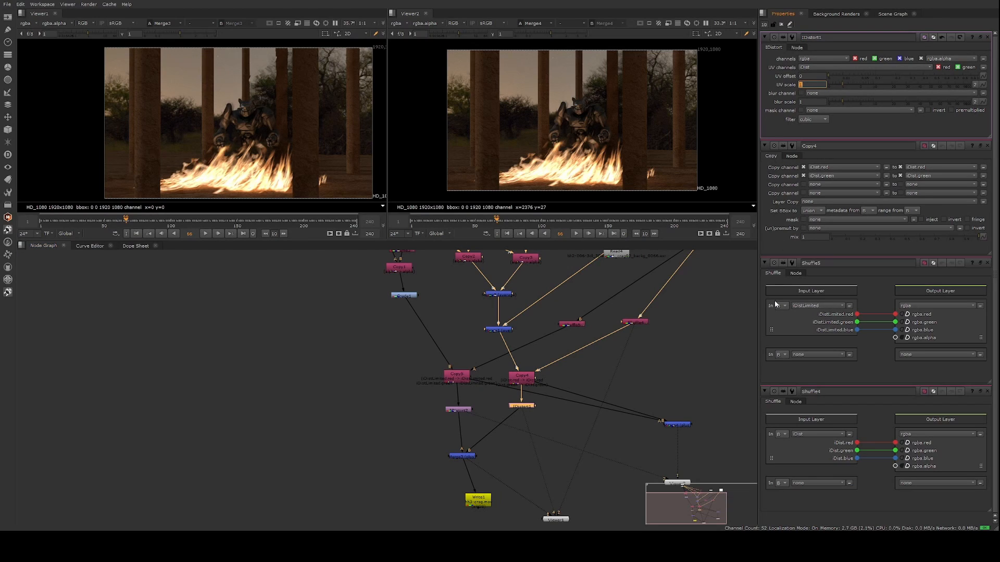
left_click(714, 328)
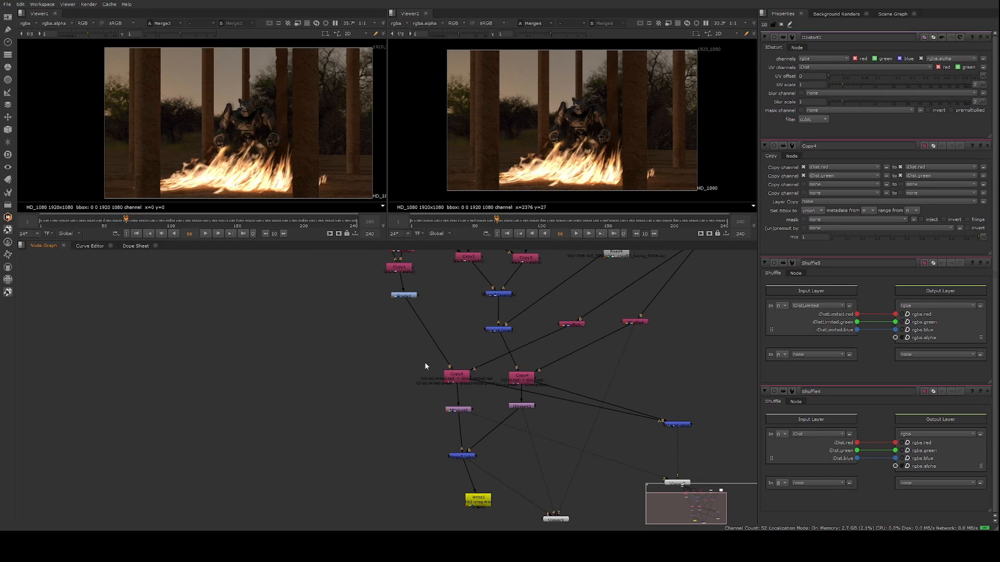
left_click_drag(456, 381, 474, 391)
middle_click_drag(577, 427, 574, 391)
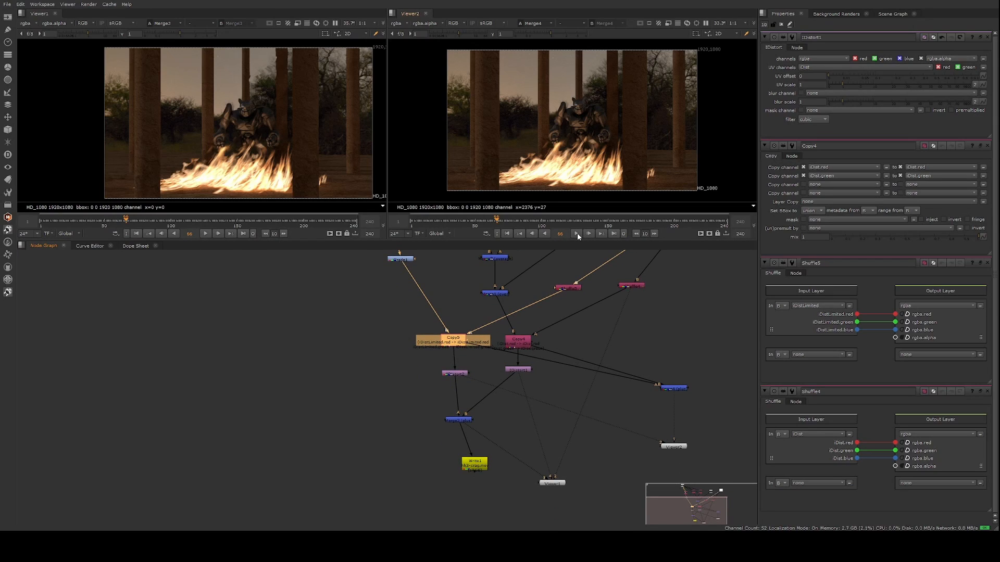
Step: Examine the node graph around the fire and background branches to review how the distorted layers are composited
left_click_drag(553, 241, 552, 424)
middle_click_drag(317, 264, 306, 204)
scroll(276, 196, "up", 2)
scroll(559, 240, "up", 2)
middle_click_drag(568, 241, 564, 289)
left_click(577, 415)
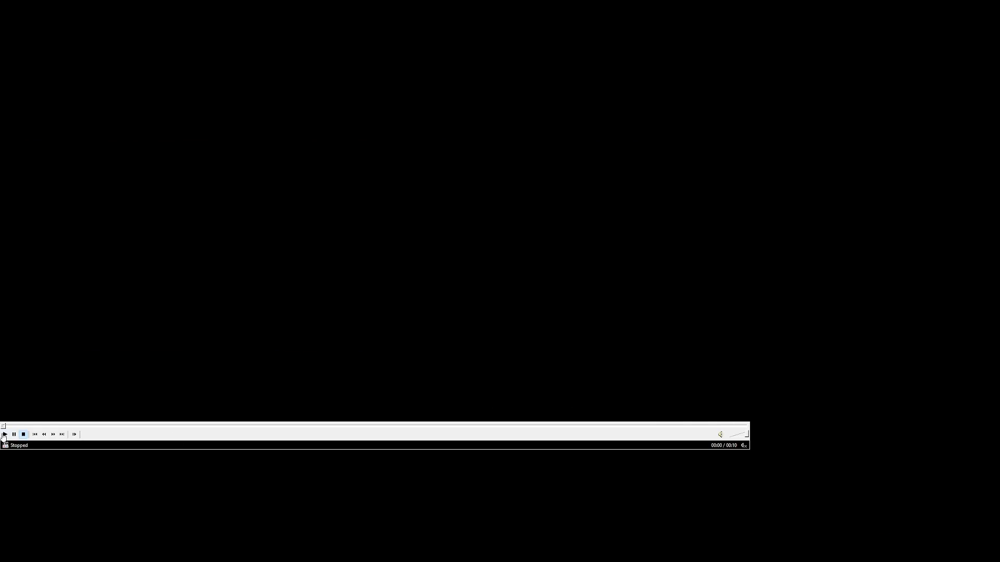
Step: Switch to the media player and play the finished fire composite video through, then replay it from the start
left_click(4, 435)
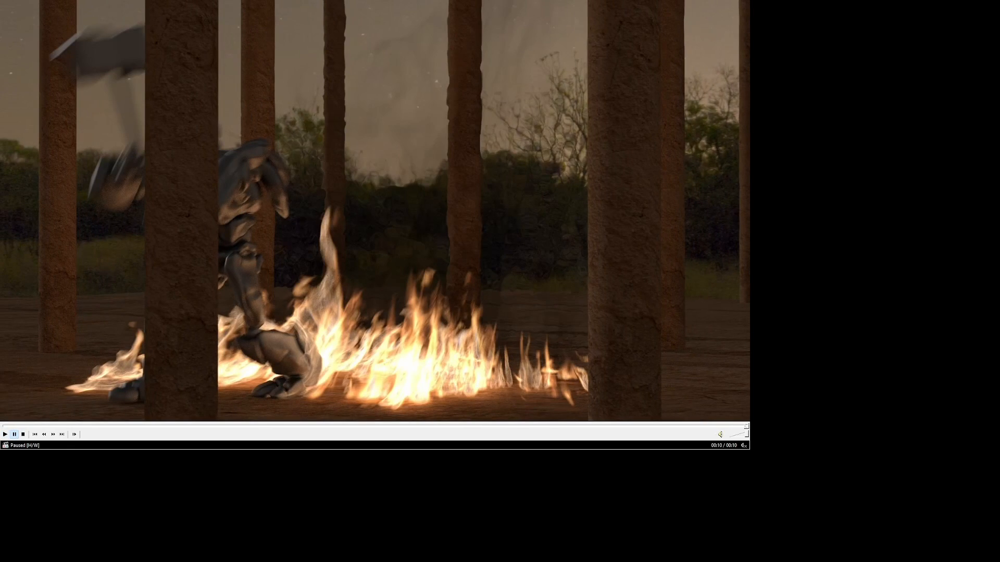
left_click(6, 435)
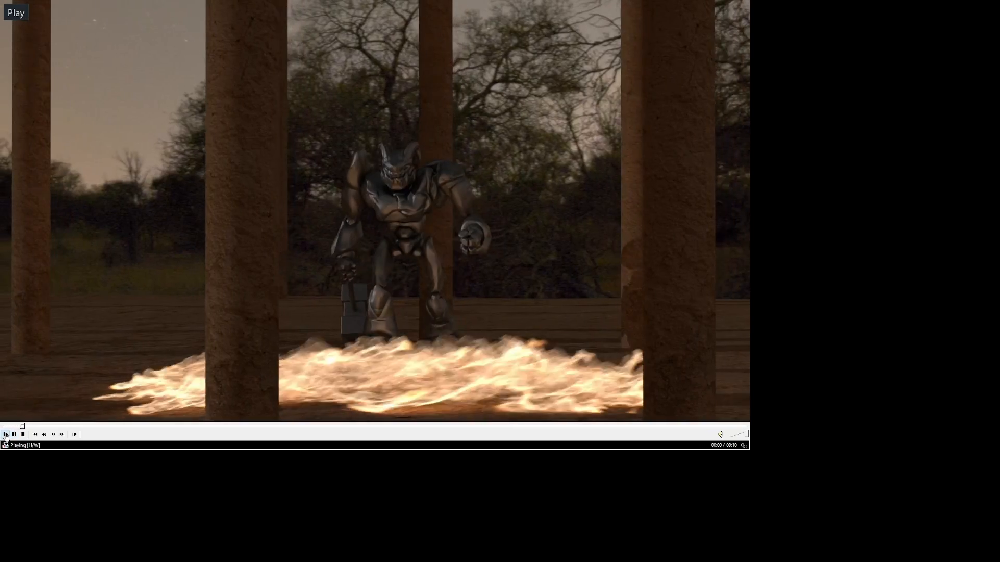